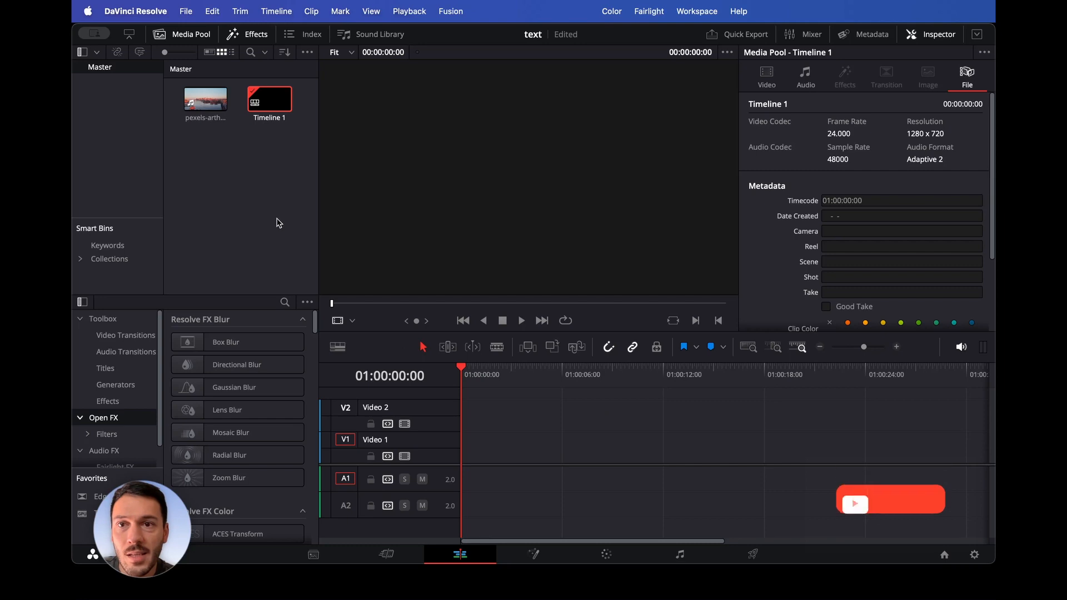
# - Insert the pexels-arthouse-studio clip from the media pool into the timeline
pyautogui.click(206, 100)
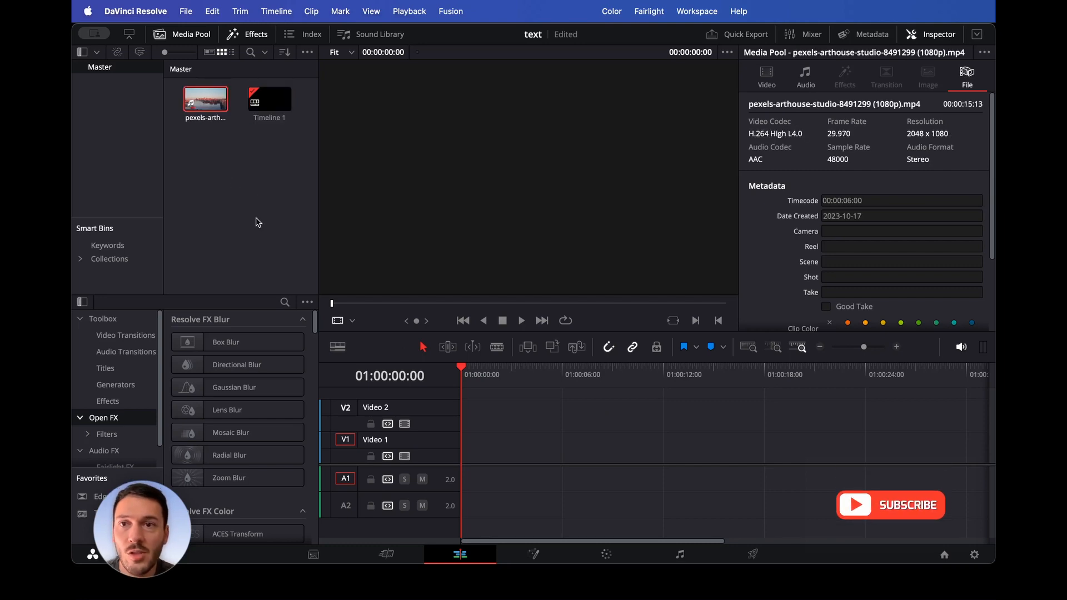
pyautogui.rightClick(201, 96)
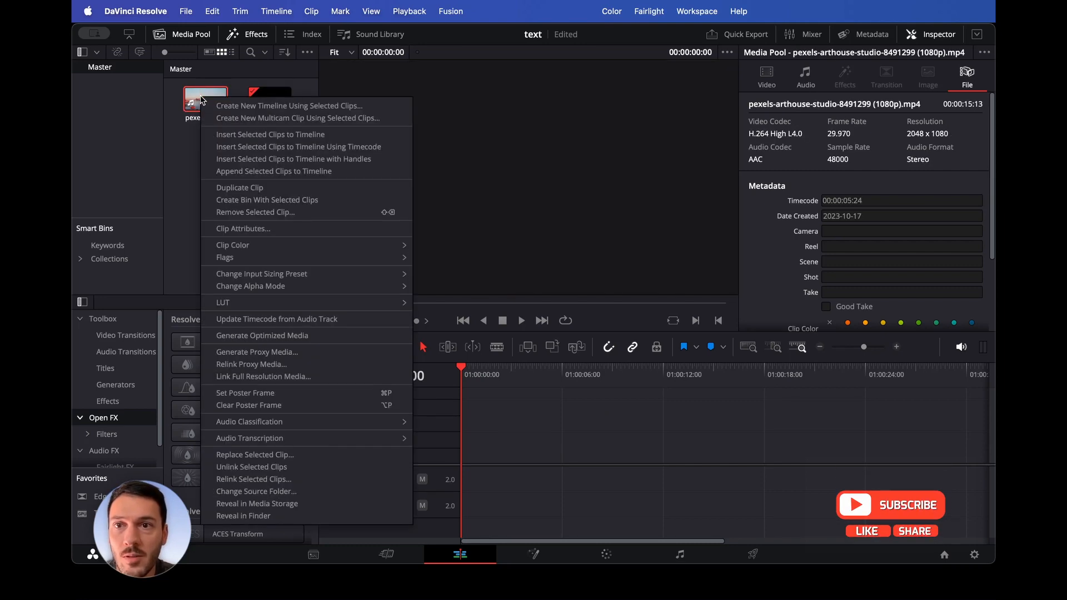
pyautogui.click(253, 135)
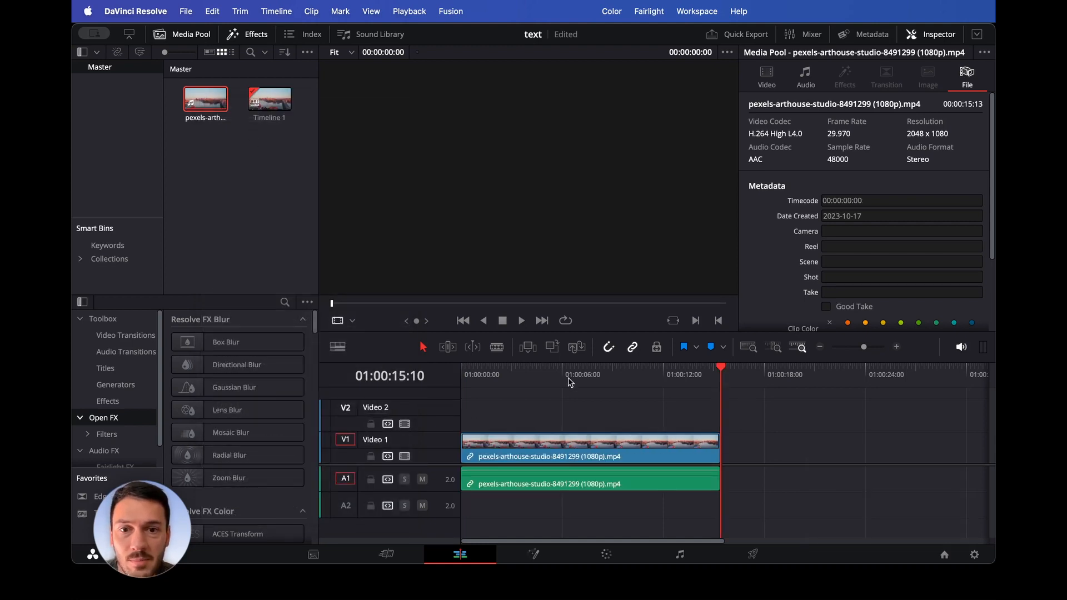
# - Move the city video clip from Video 1 up to the Video 2 track
pyautogui.moveTo(569, 383); pyautogui.dragTo(460, 384)
pyautogui.click(500, 442)
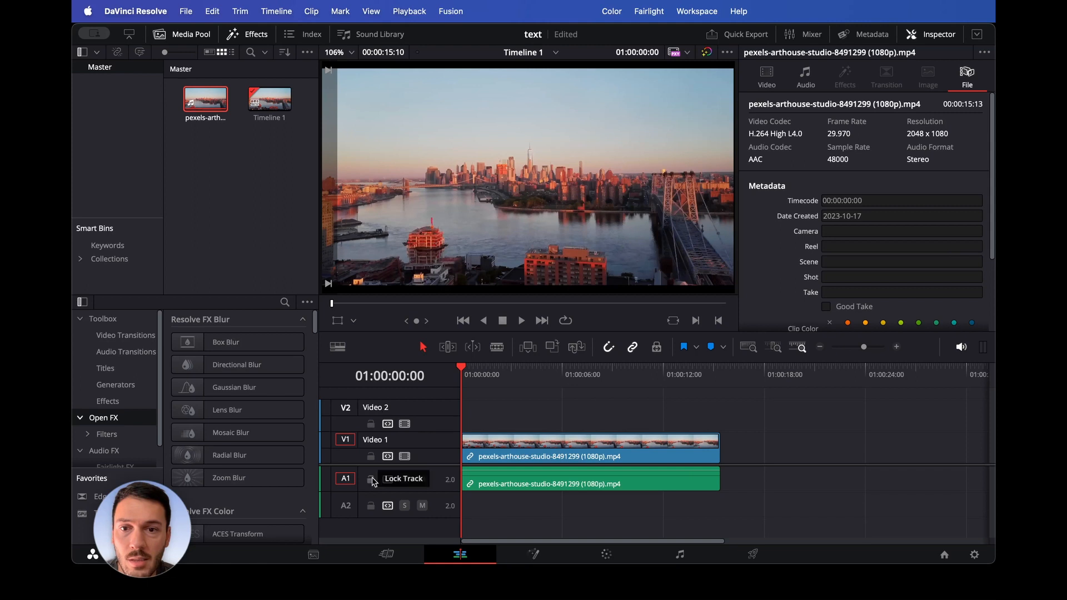
pyautogui.click(517, 440)
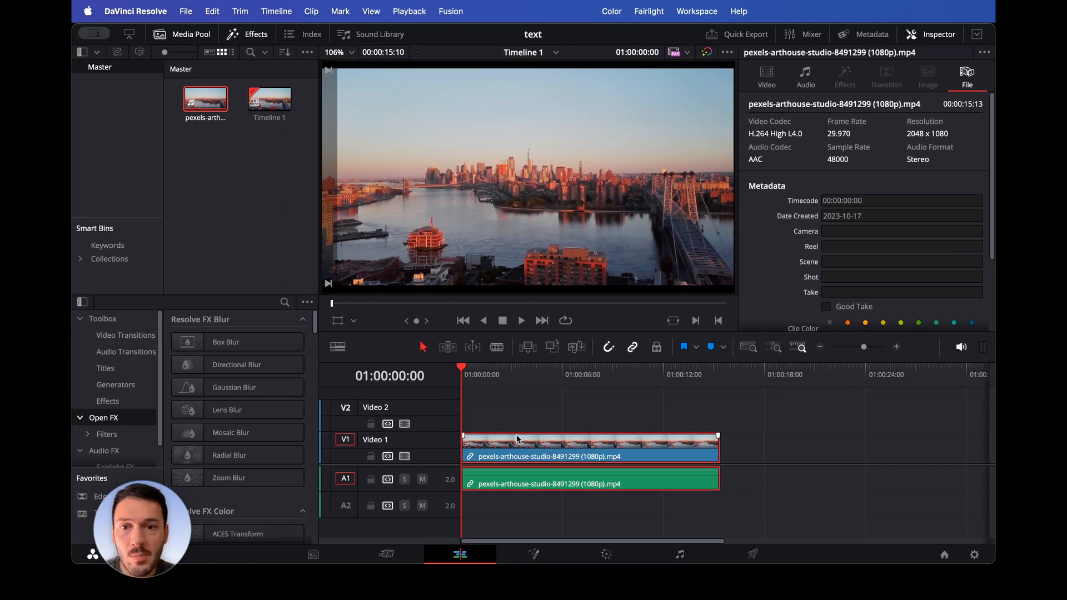
pyautogui.moveTo(538, 441); pyautogui.dragTo(360, 410)
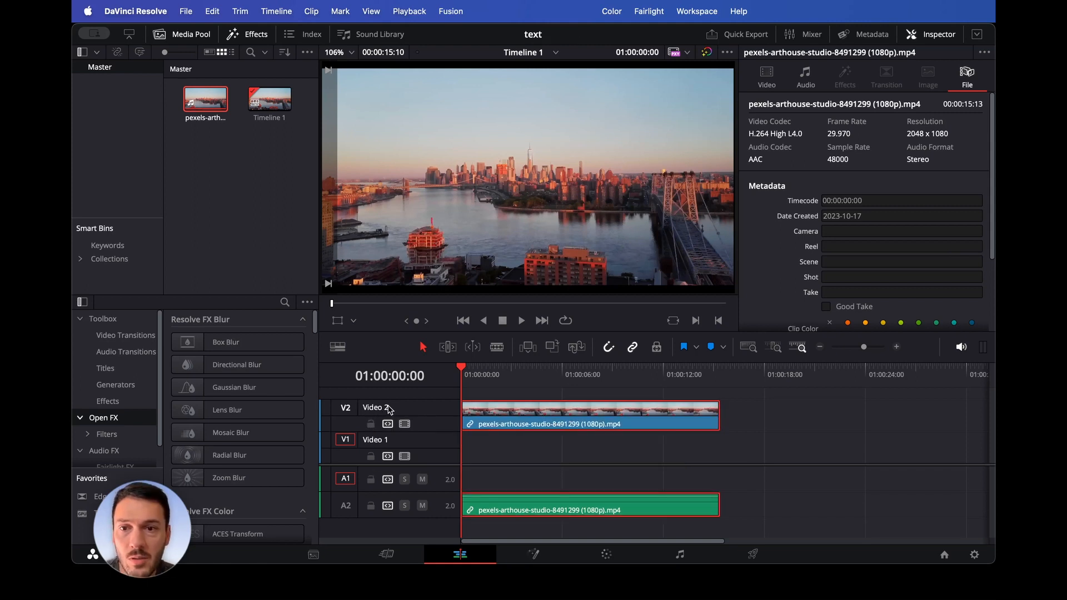
# - Add a Text+ title from the Titles library to Video 1 at the start of the timeline
pyautogui.click(251, 198)
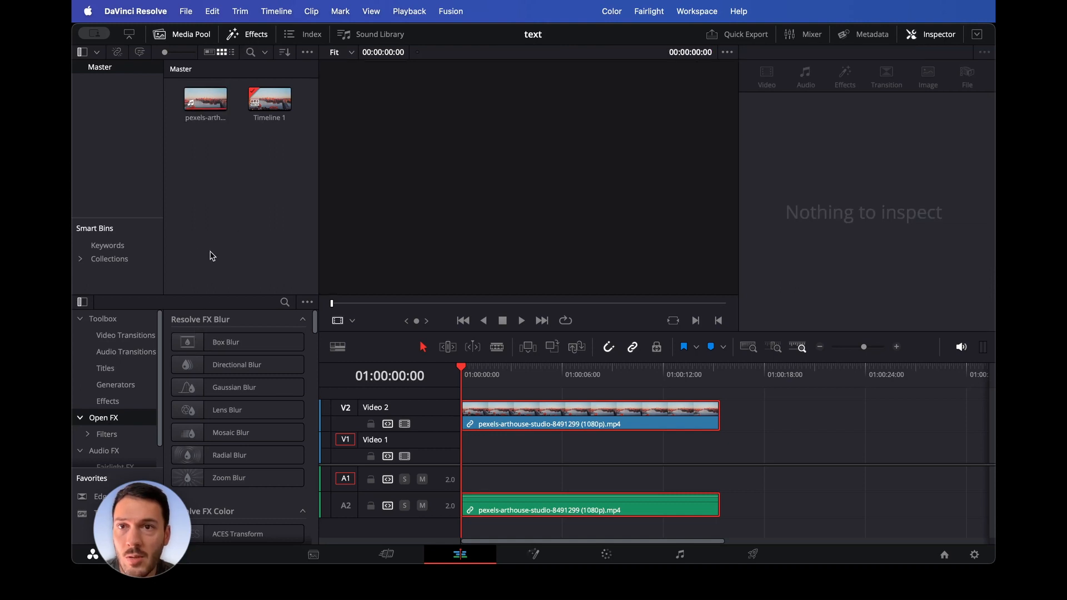
pyautogui.click(237, 36)
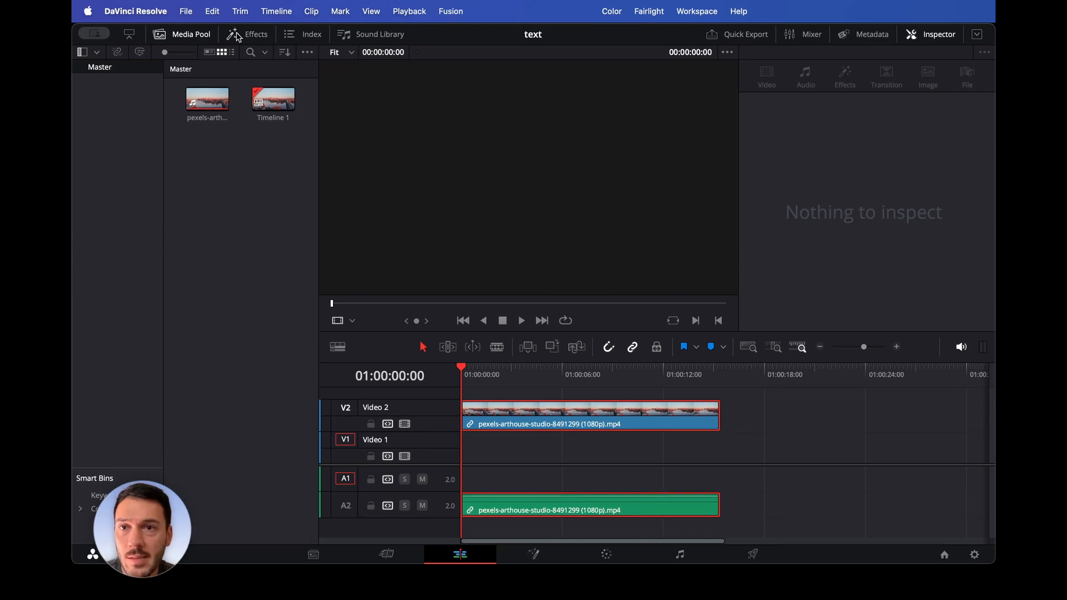
pyautogui.click(249, 37)
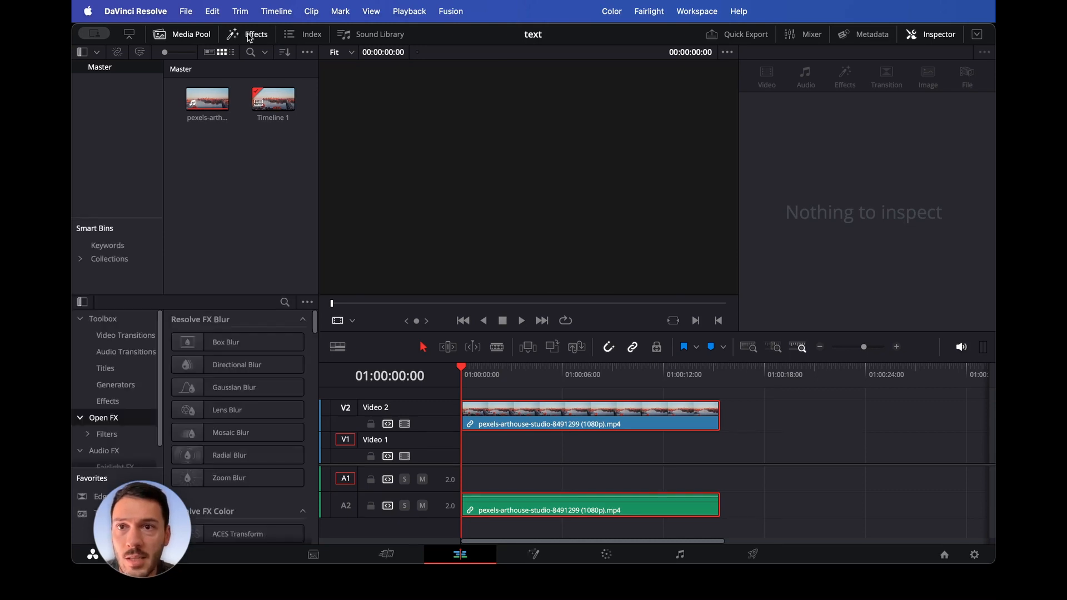
pyautogui.click(125, 369)
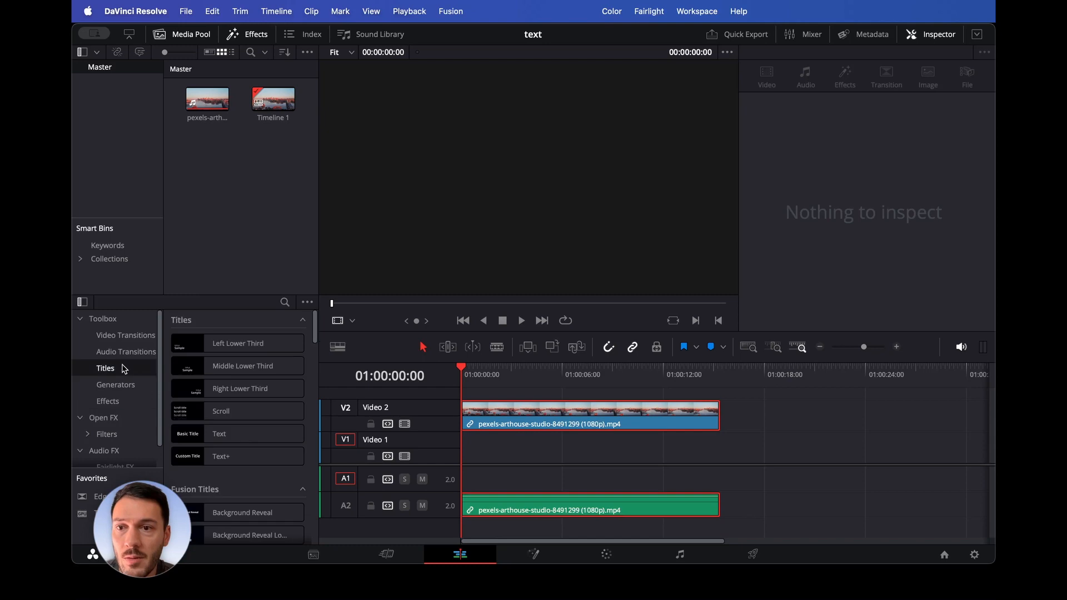
pyautogui.click(240, 461)
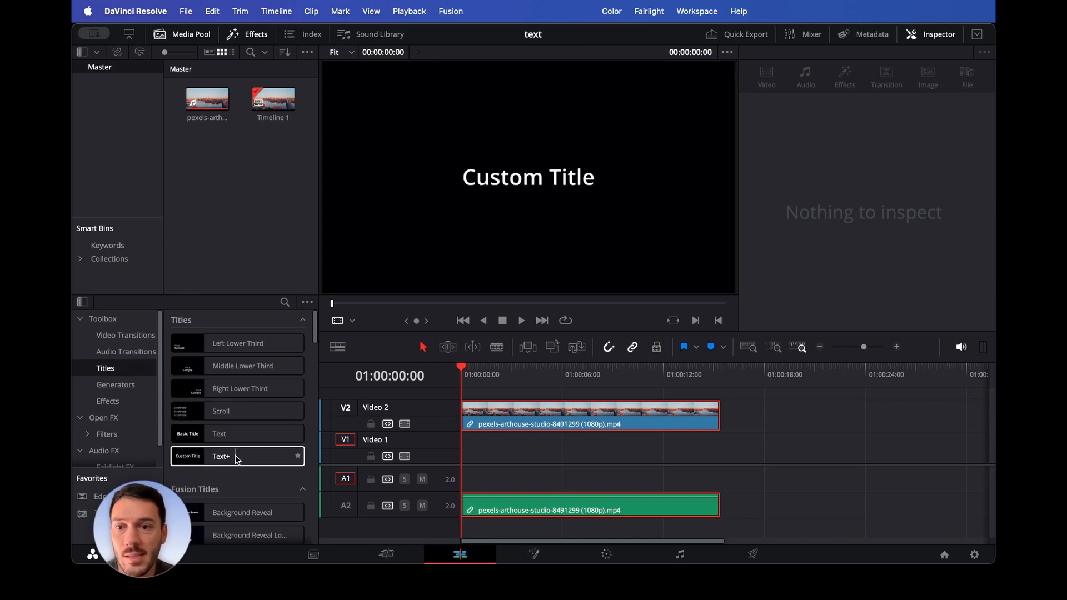
pyautogui.moveTo(237, 459); pyautogui.dragTo(464, 456)
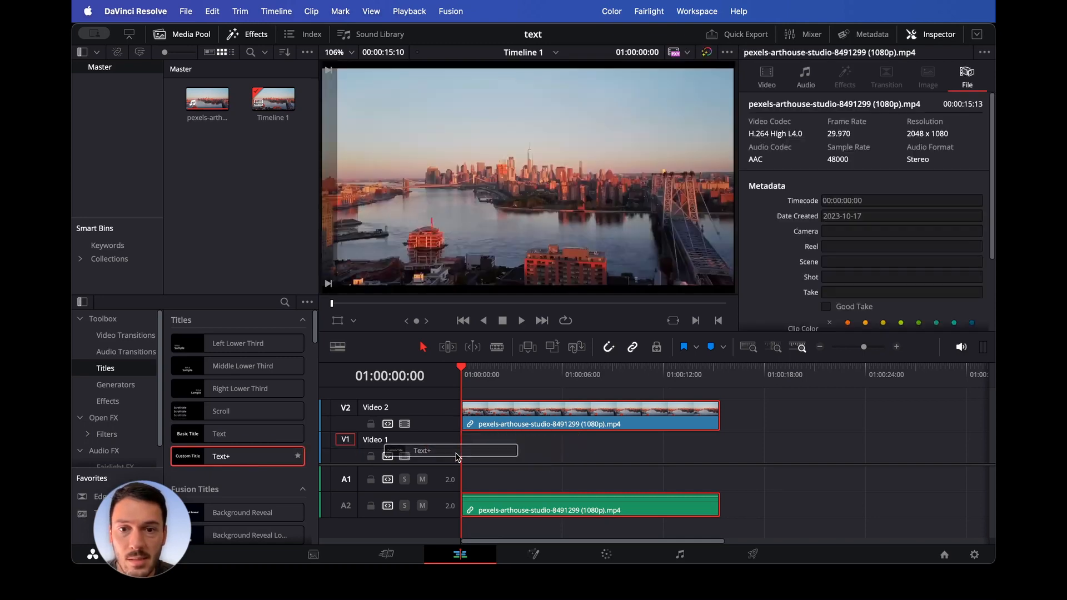
# - Stretch the Text+ title to the end of the video clip and disable the Video 2 track
pyautogui.moveTo(540, 448); pyautogui.dragTo(720, 446)
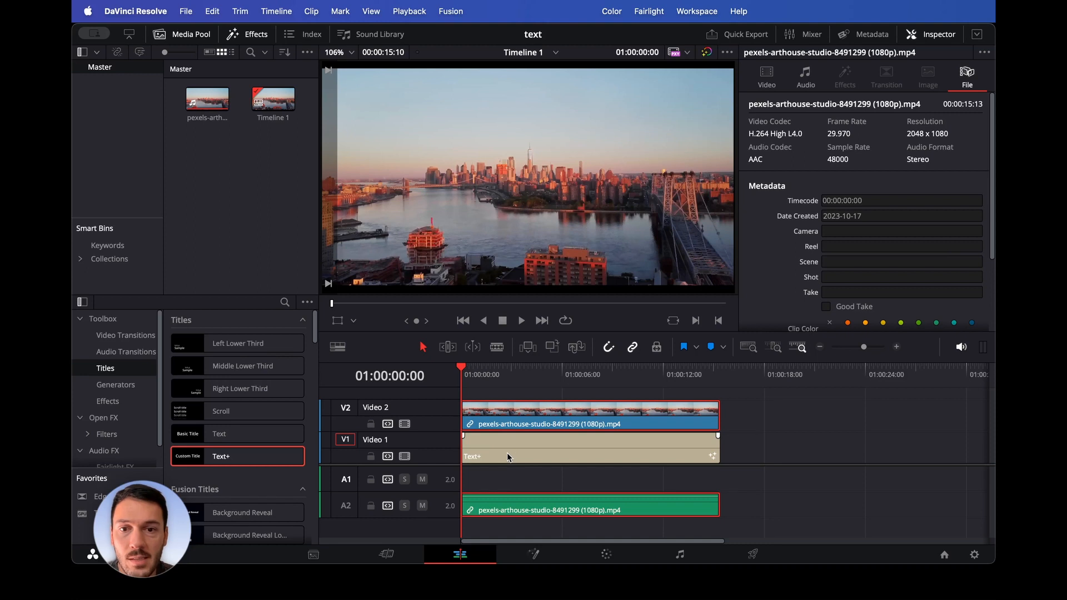
pyautogui.click(404, 424)
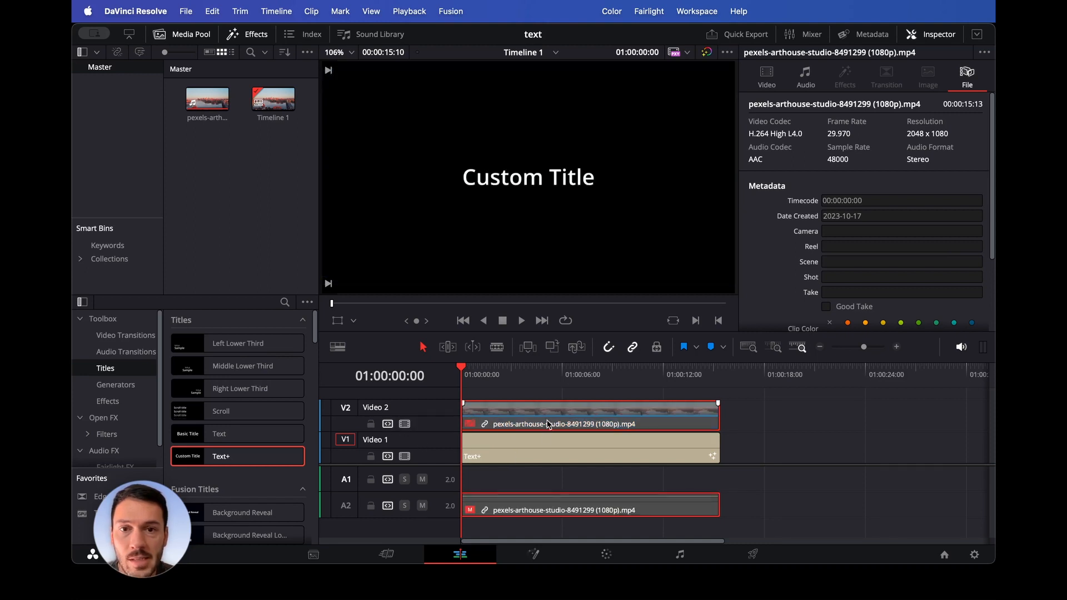
# - Select the Text+ title and replace its text with NEW YORK in the Inspector
pyautogui.click(538, 444)
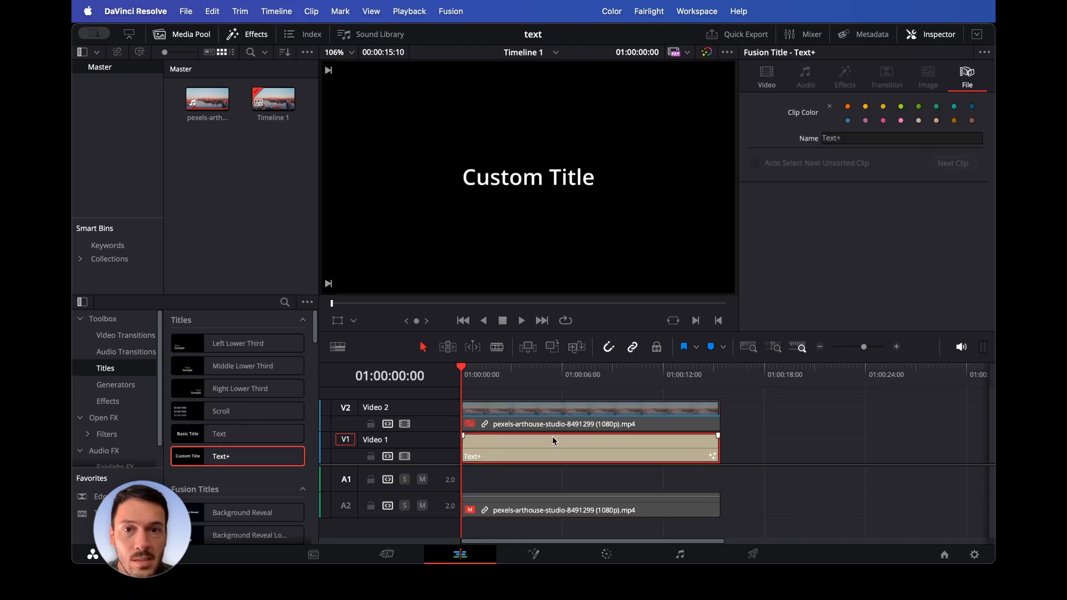
pyautogui.click(768, 79)
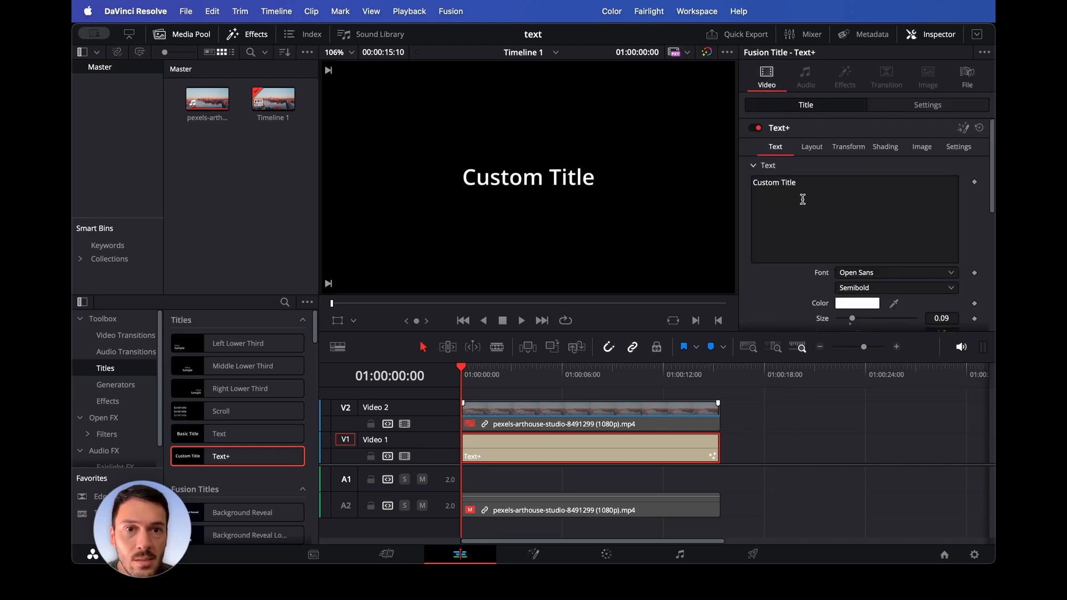
pyautogui.moveTo(813, 193); pyautogui.dragTo(732, 178)
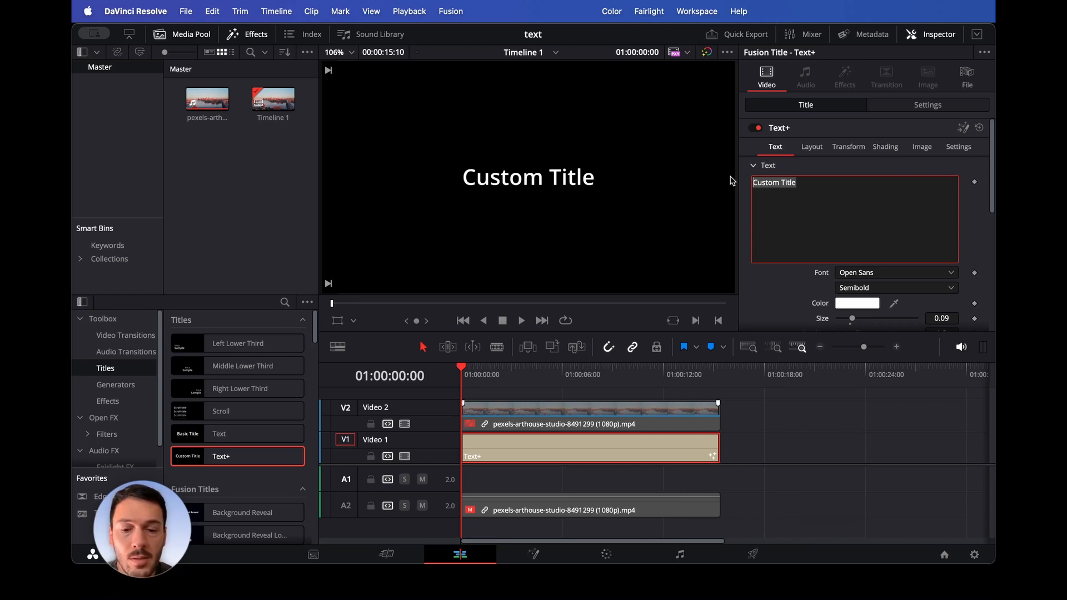
pyautogui.write('NEW ')
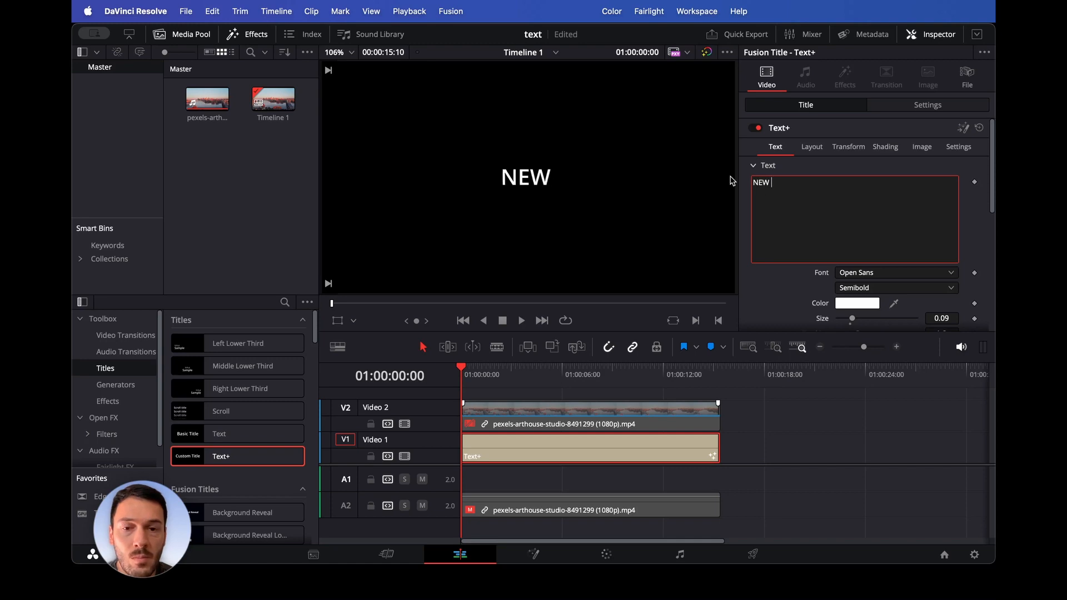
pyautogui.write('YO')
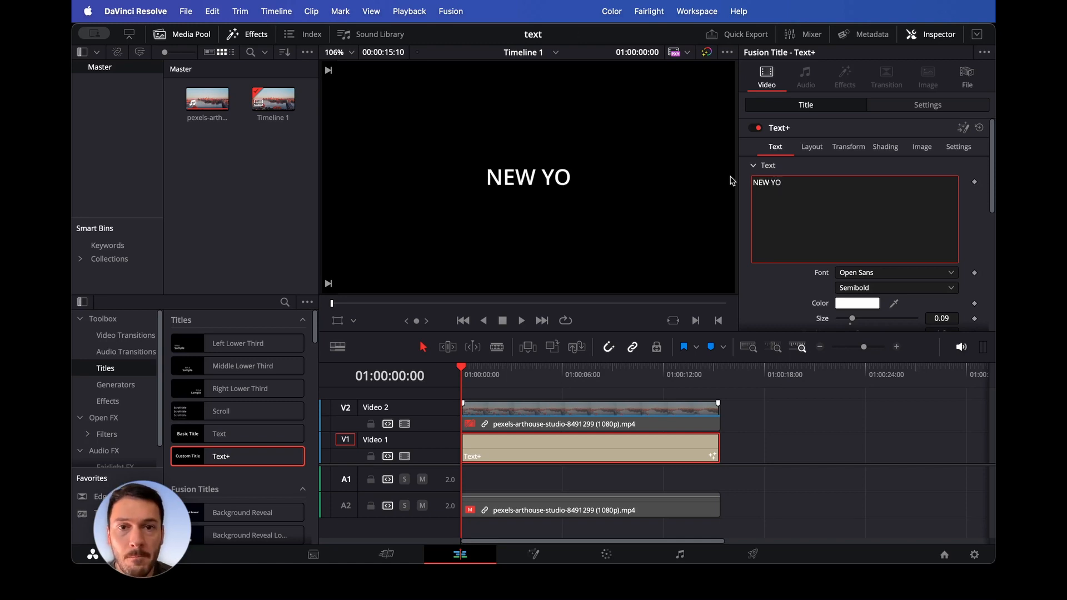
pyautogui.write('RK')
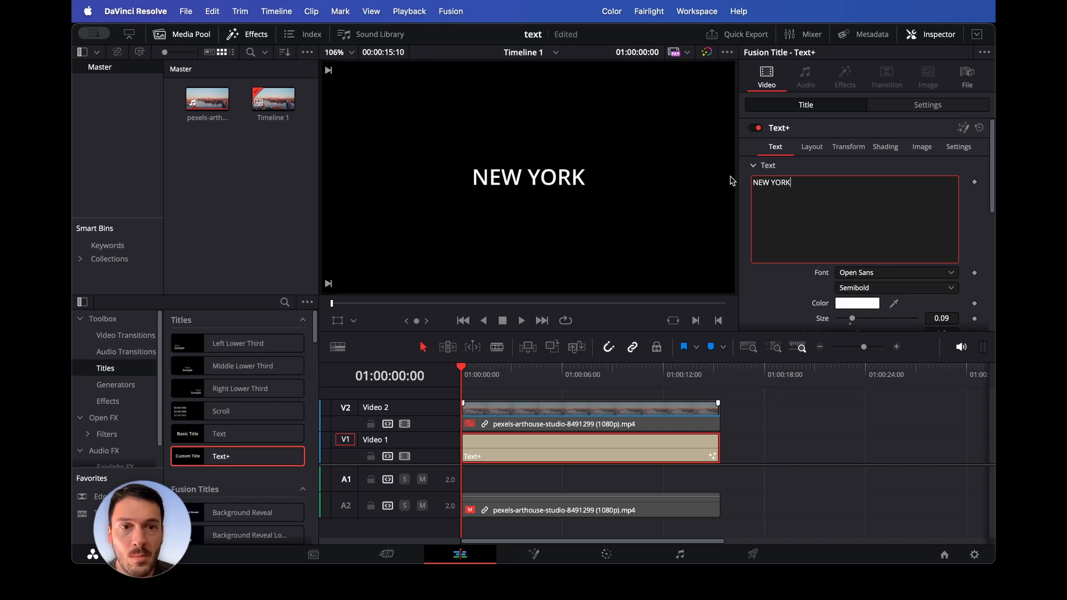
# - Set the title font to Impact Regular and increase its size to about 0.34
pyautogui.scroll(-4, 807, 295)
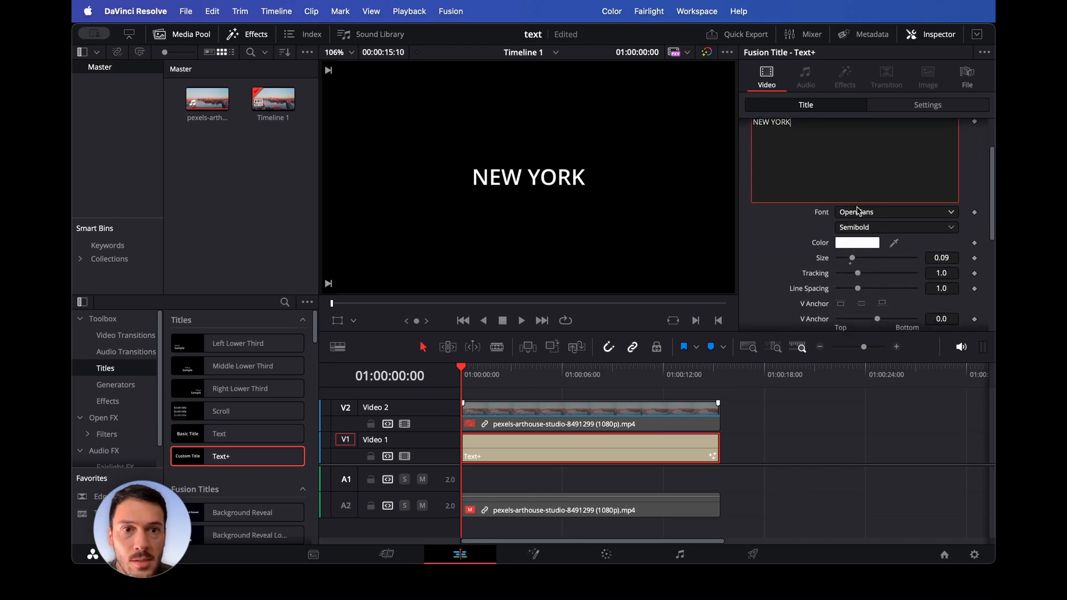
pyautogui.click(859, 215)
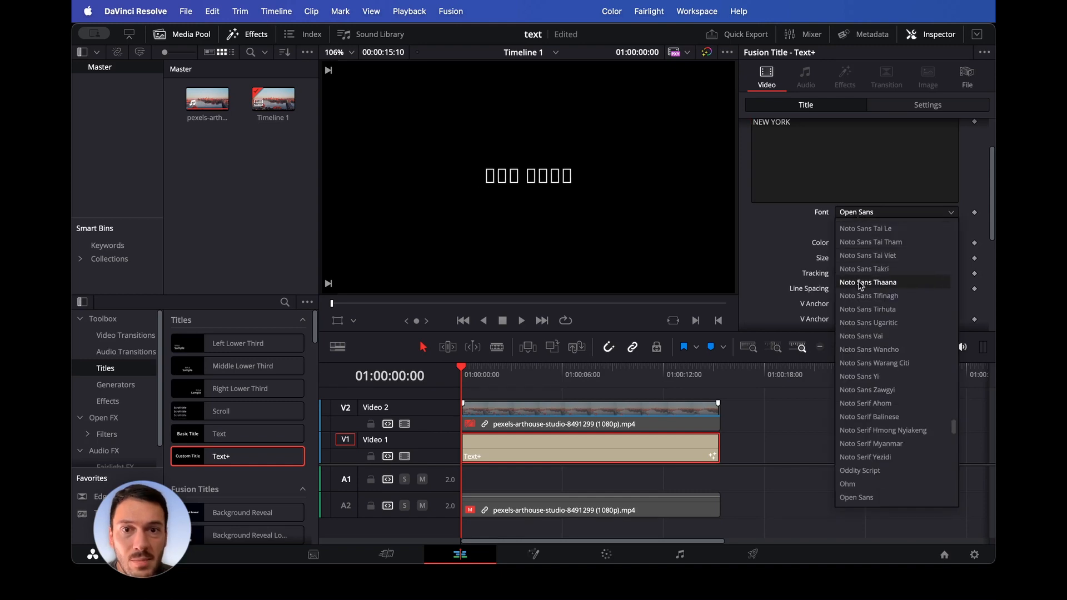
pyautogui.scroll(-3, 877, 434)
pyautogui.scroll(-2, 877, 434)
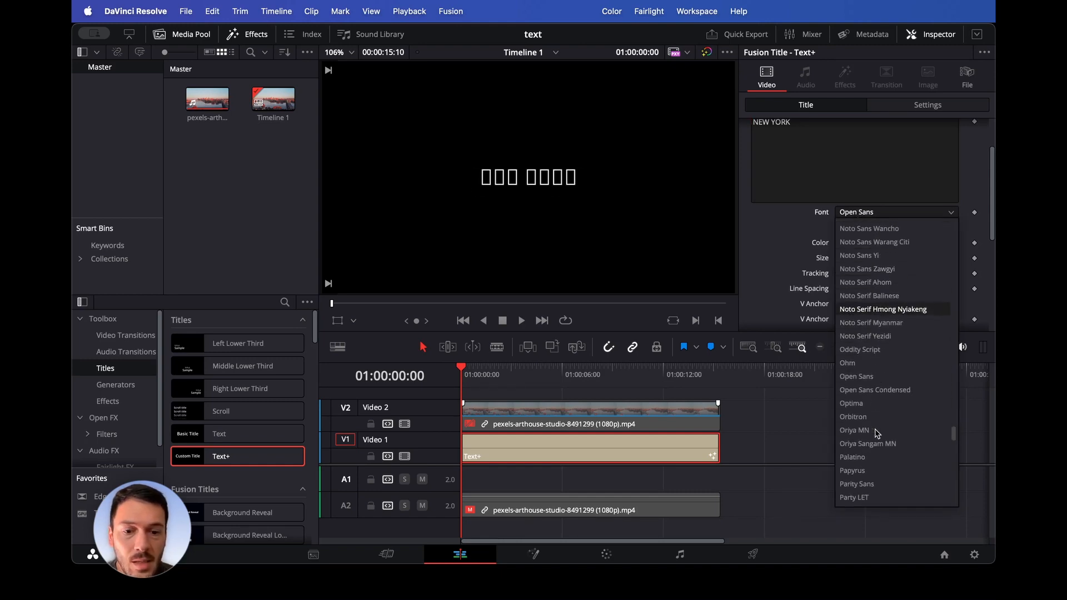
pyautogui.press('i')
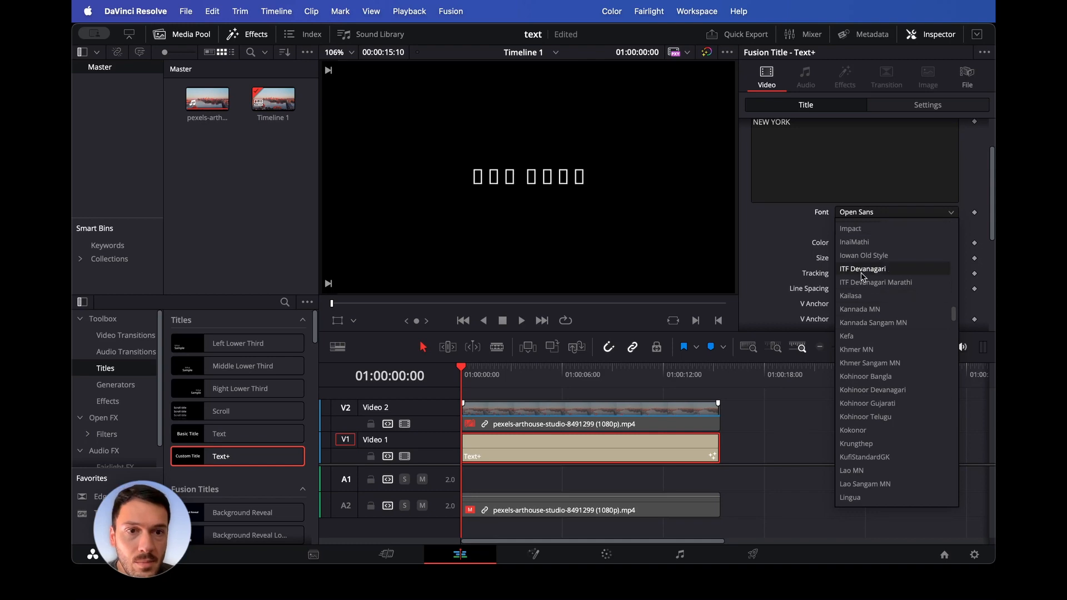
pyautogui.click(859, 229)
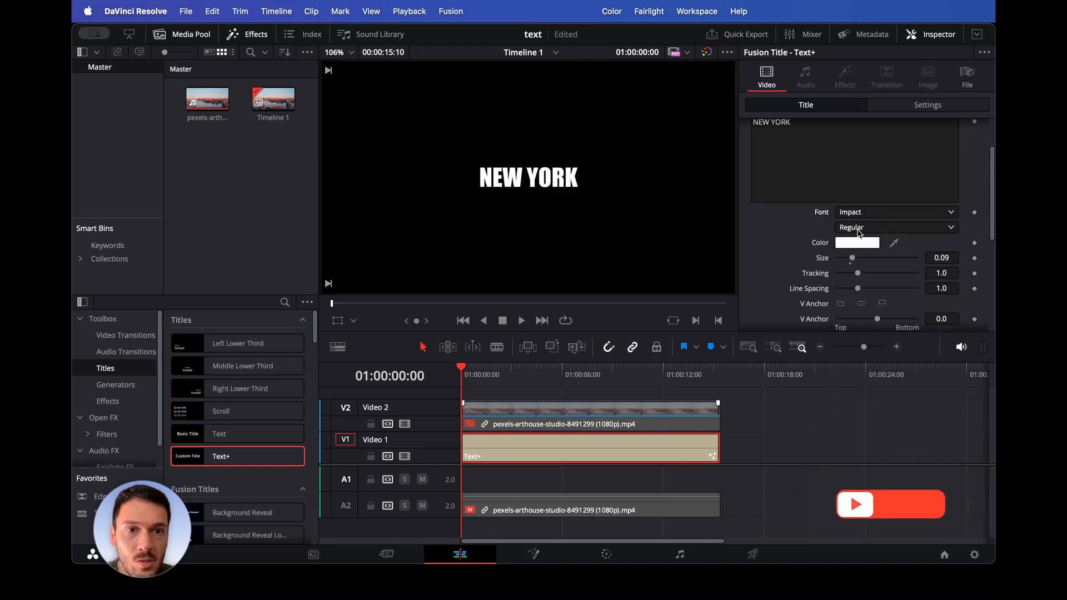
pyautogui.click(859, 232)
pyautogui.click(861, 231)
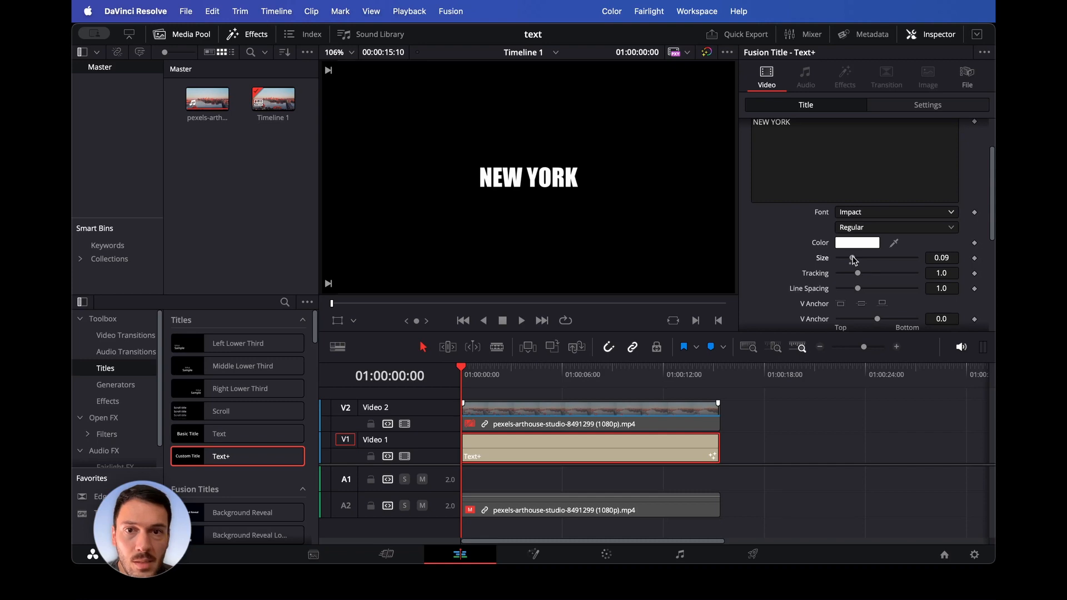
pyautogui.moveTo(855, 260); pyautogui.dragTo(892, 260)
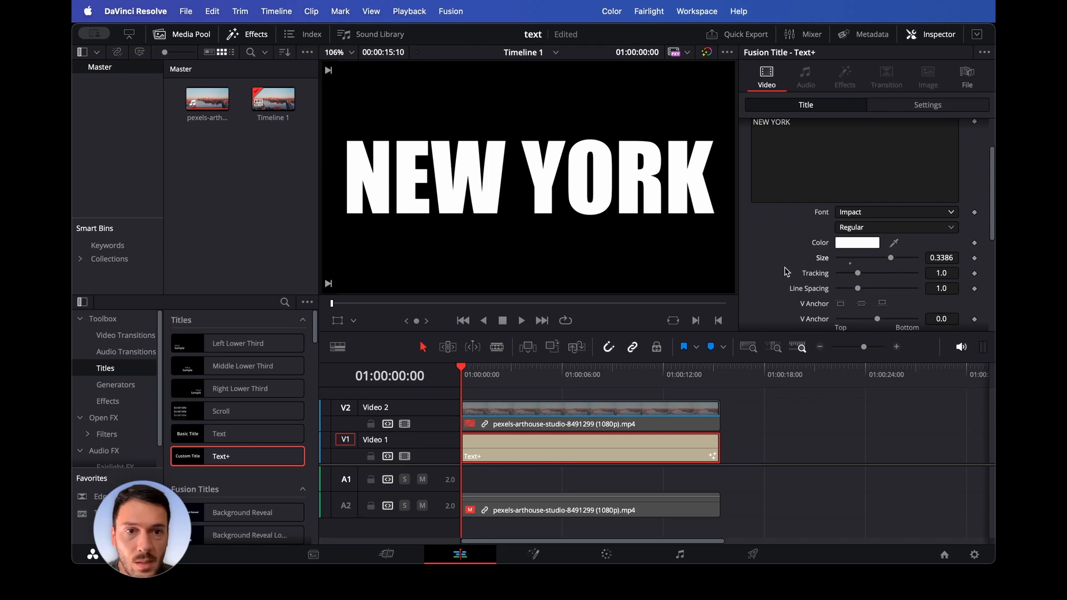
# - Re-enable the city video clip on Video 2 and return the playhead to the start
pyautogui.click(615, 412)
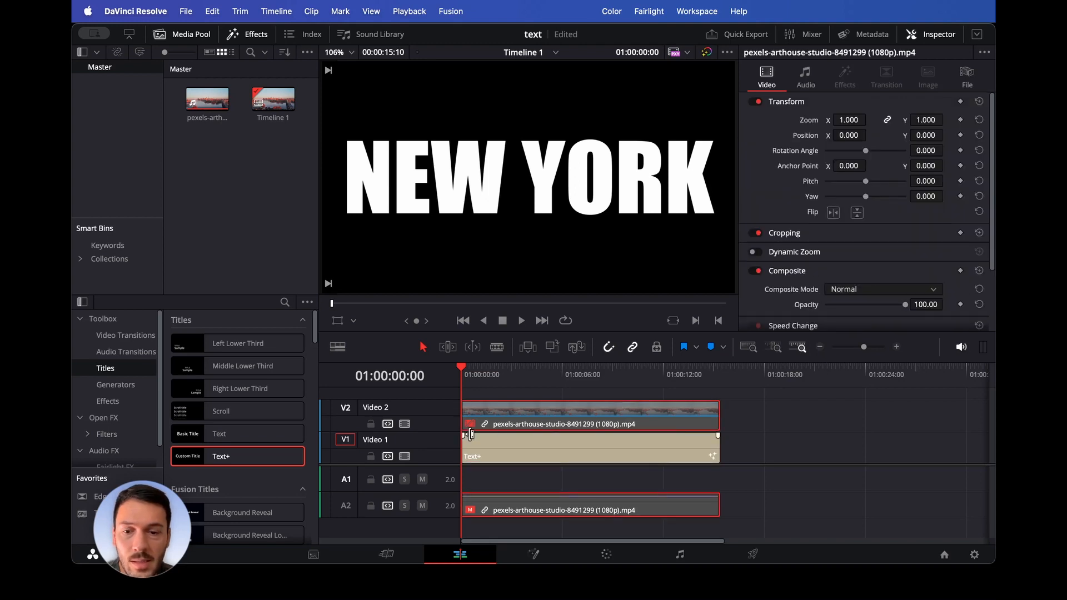
pyautogui.press('d')
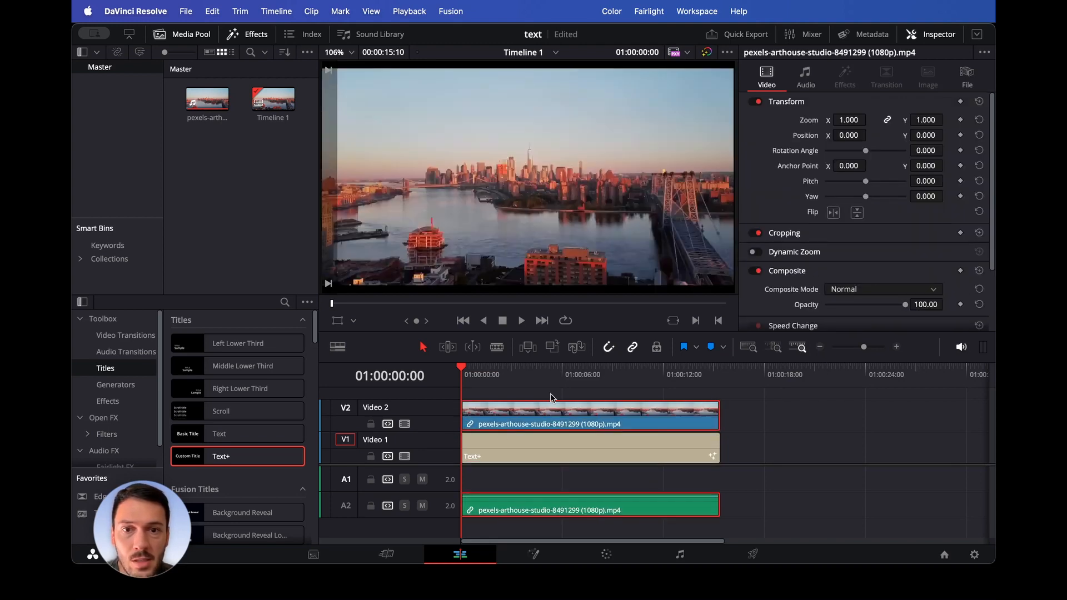
pyautogui.moveTo(470, 376)
pyautogui.mouseDown()
pyautogui.moveTo(561, 374)
pyautogui.moveTo(461, 374)
pyautogui.mouseUp()
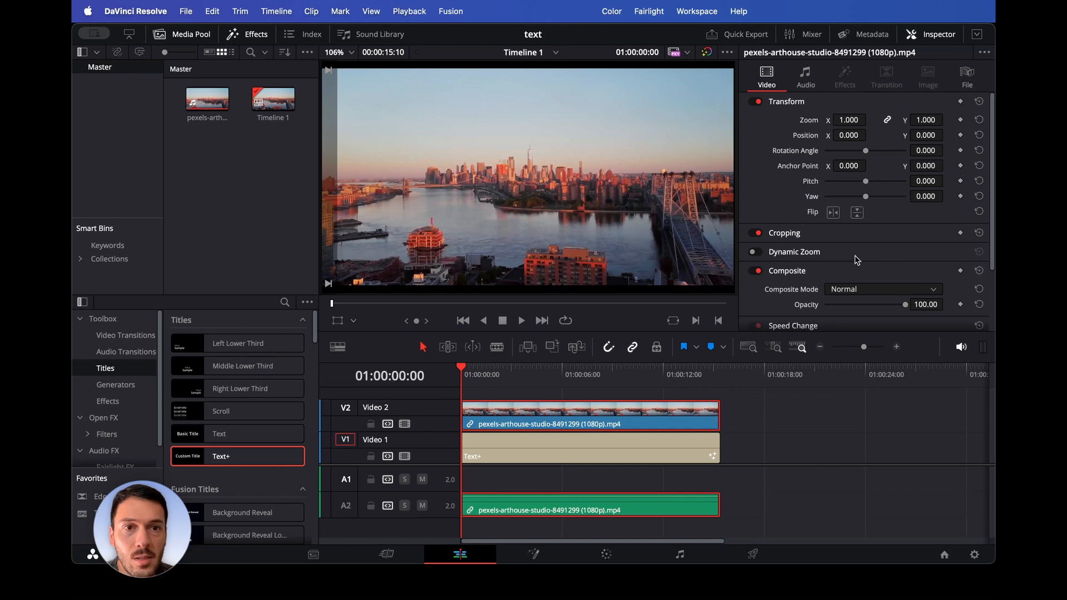
# - Set the composite mode of the city video clip on Video 2 to Multiply
pyautogui.scroll(-5, 857, 260)
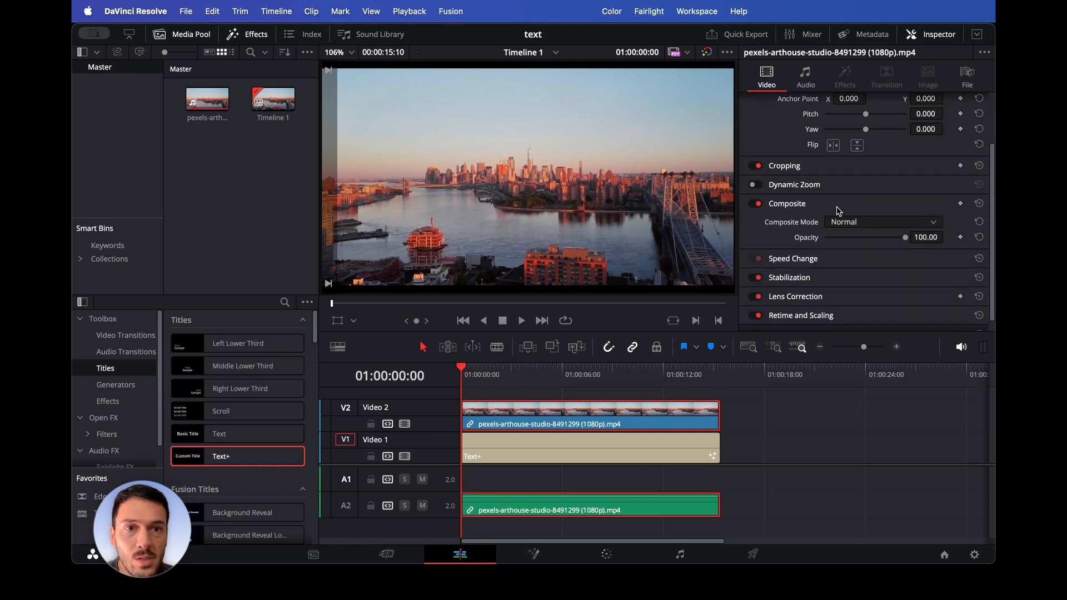
pyautogui.scroll(5, 837, 212)
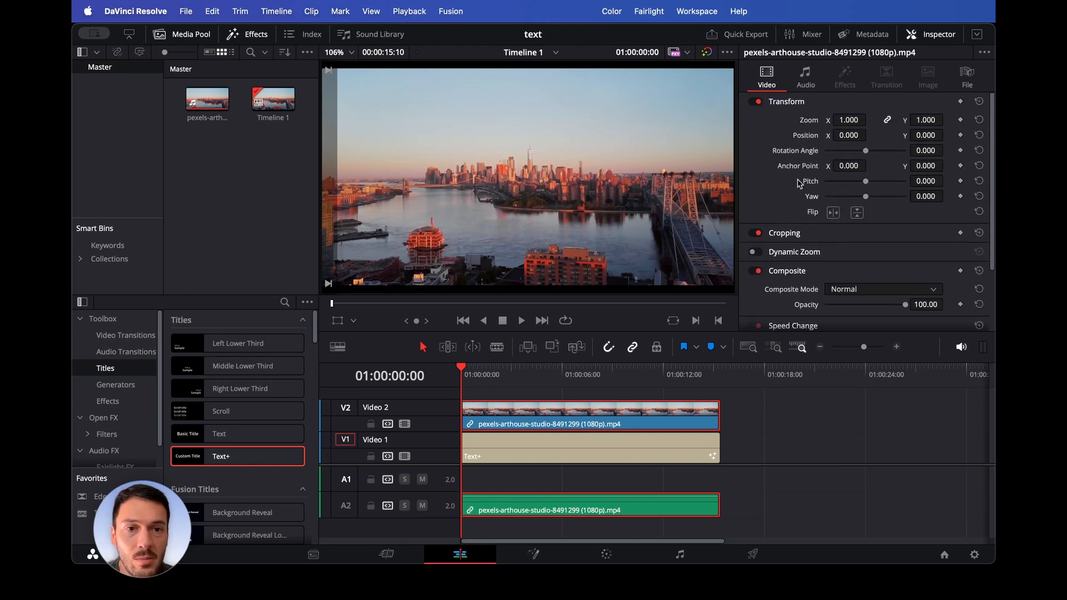
pyautogui.scroll(-3, 877, 253)
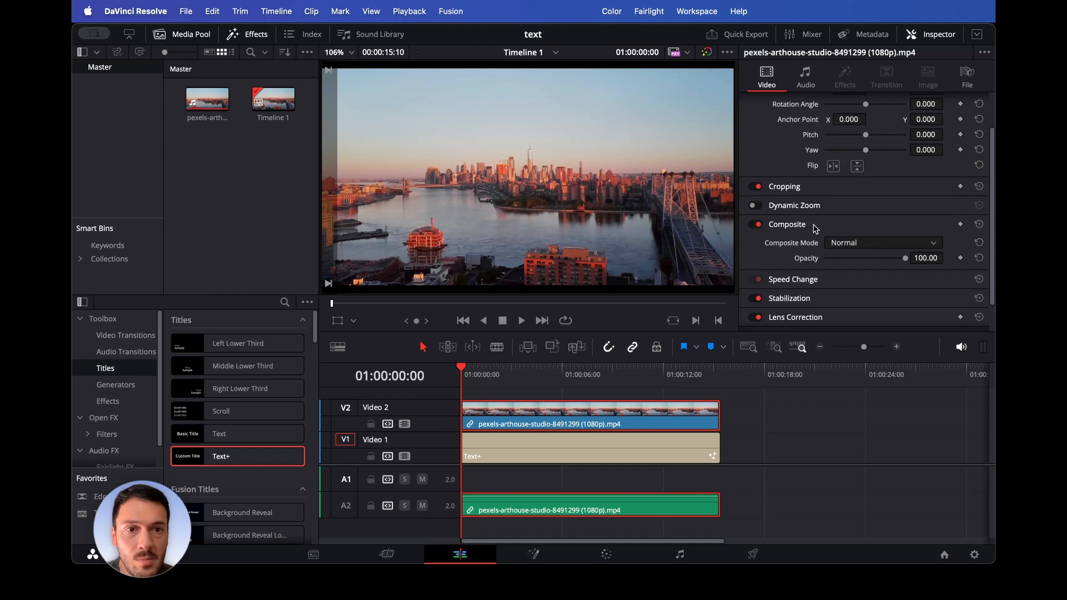
pyautogui.scroll(-2, 815, 229)
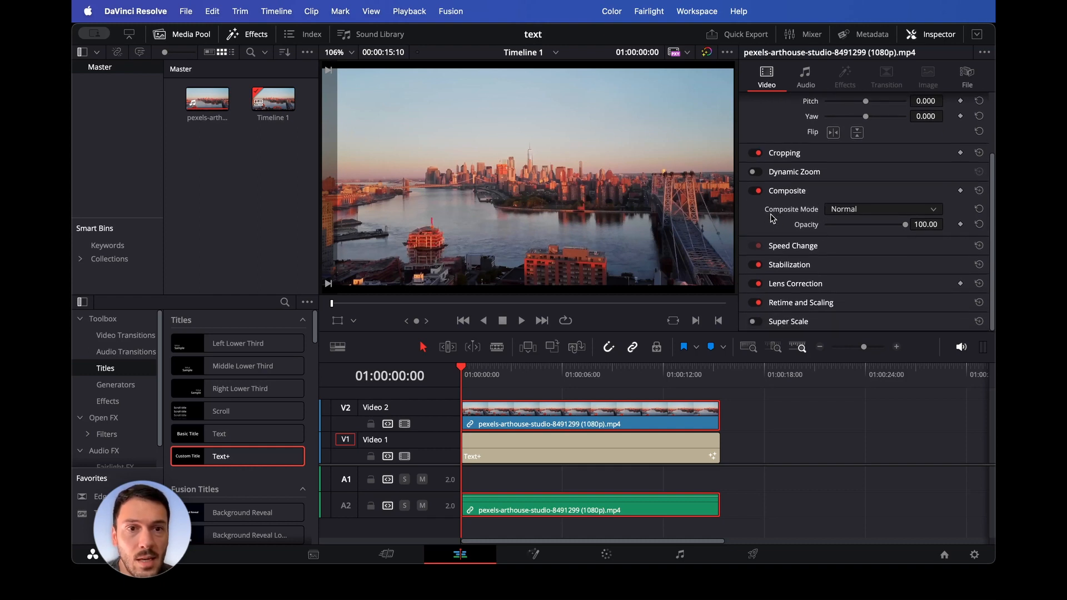
pyautogui.click(847, 216)
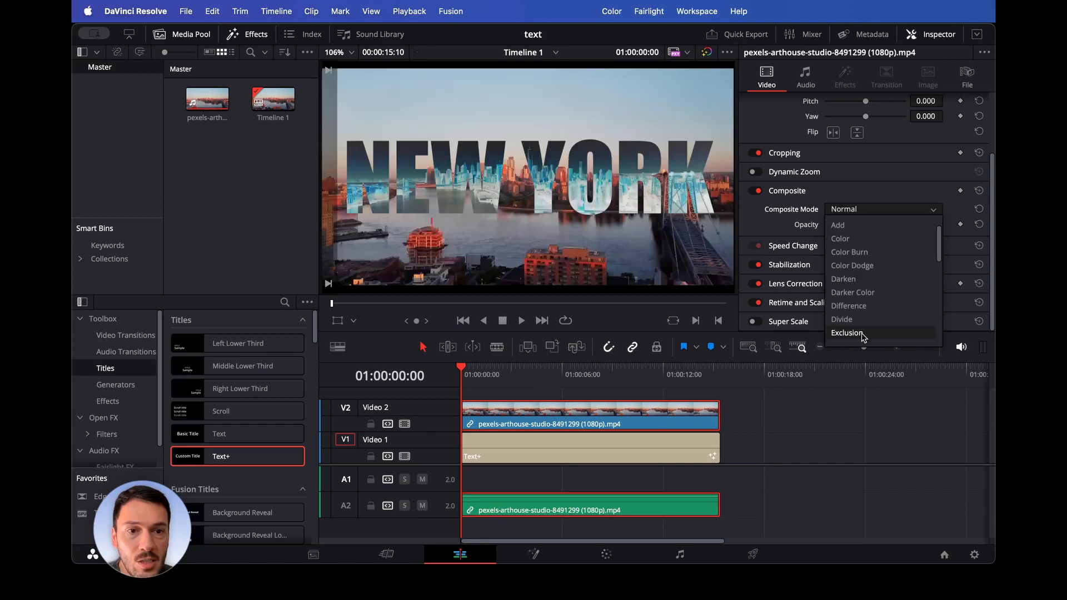
pyautogui.scroll(-5, 863, 333)
pyautogui.scroll(-3, 871, 275)
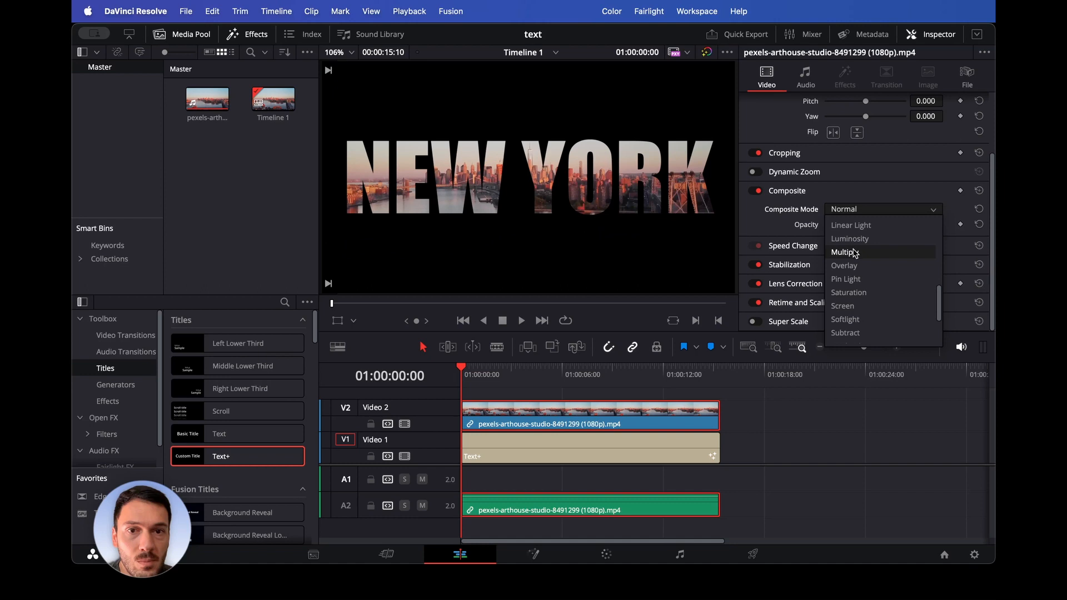
pyautogui.click(856, 253)
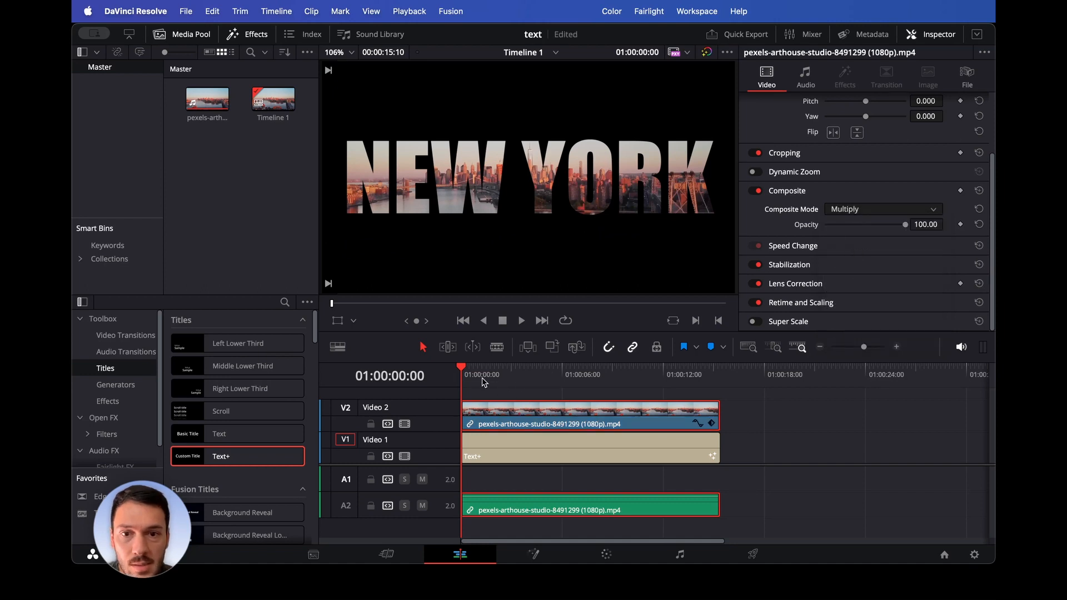
# - Play back the text reveal to preview it and return the playhead to the start
pyautogui.press('space')
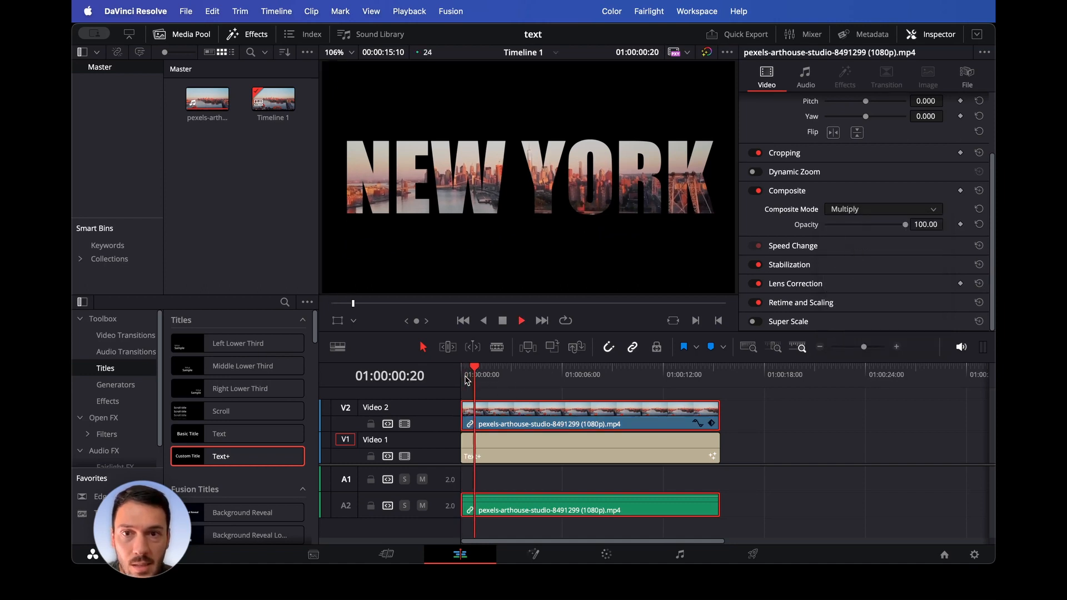
pyautogui.press('space')
pyautogui.moveTo(533, 383); pyautogui.dragTo(454, 382)
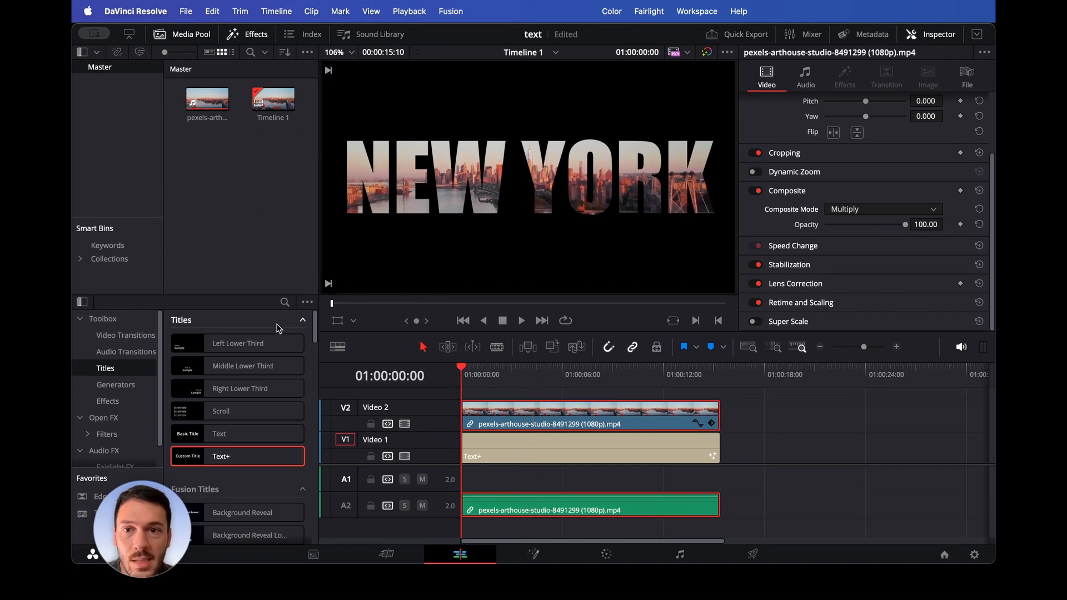
# - Select the Text+ title and enable Dynamic Zoom in its clip settings
pyautogui.click(249, 35)
pyautogui.click(185, 35)
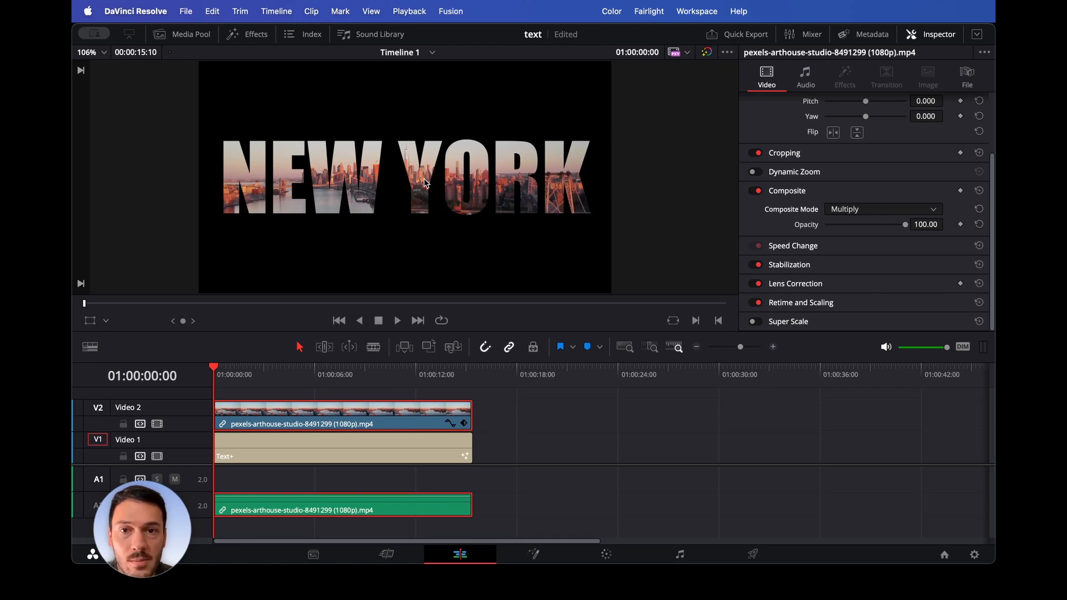
pyautogui.click(388, 458)
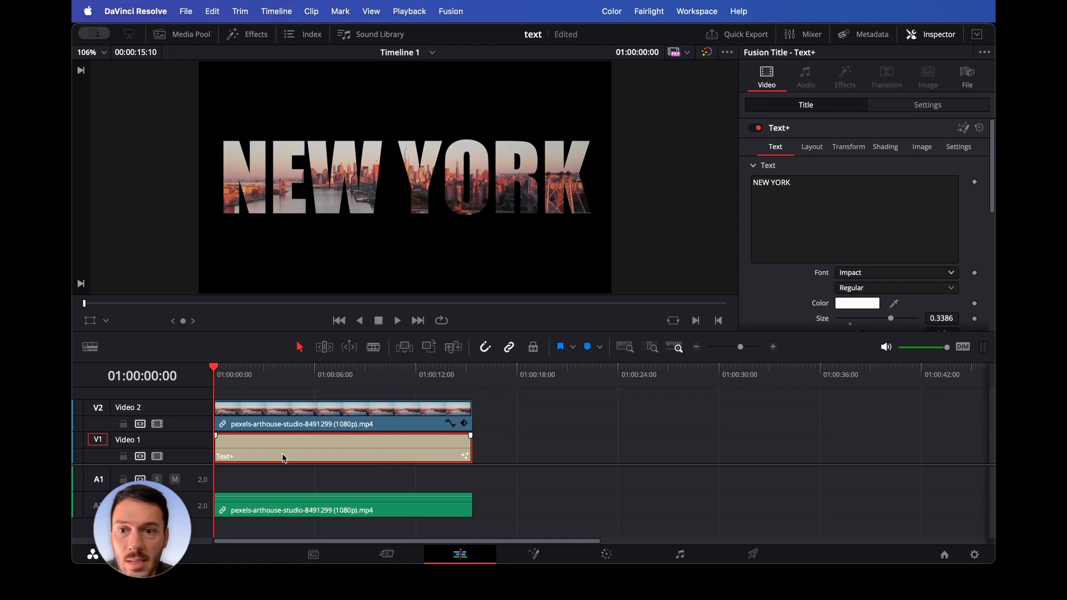
pyautogui.click(893, 109)
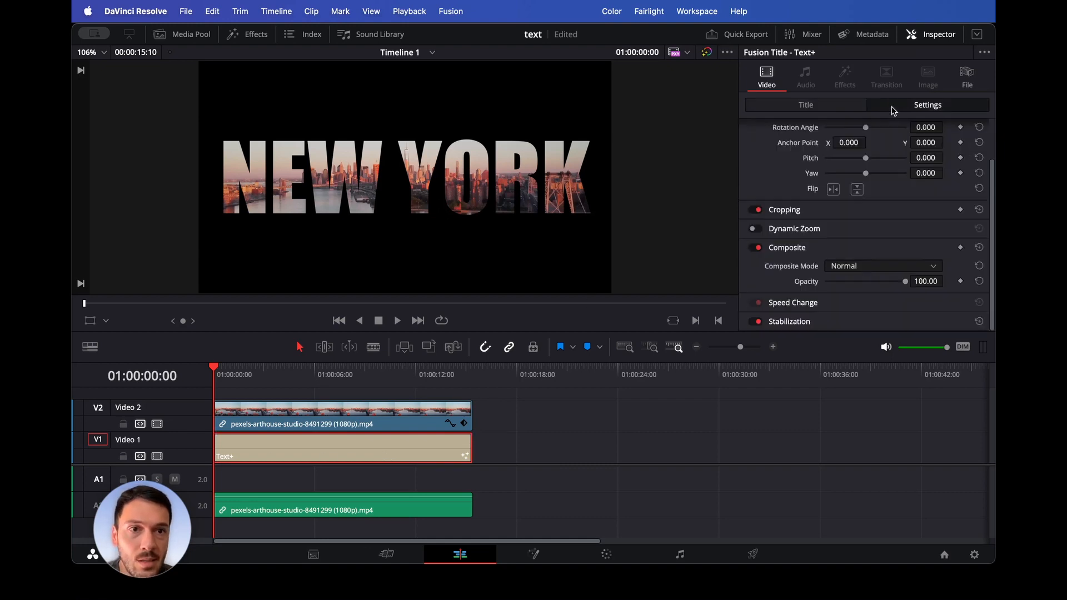
pyautogui.click(755, 228)
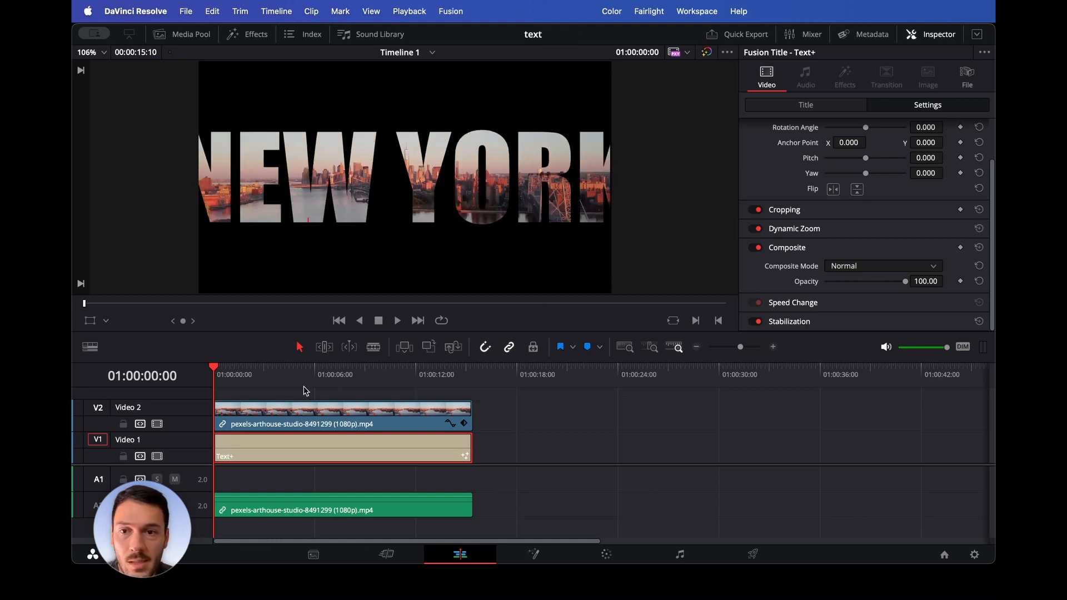
# - Play the timeline from the start to preview the Dynamic Zoom, then return to the start
pyautogui.moveTo(307, 378); pyautogui.dragTo(199, 387)
pyautogui.press('space')
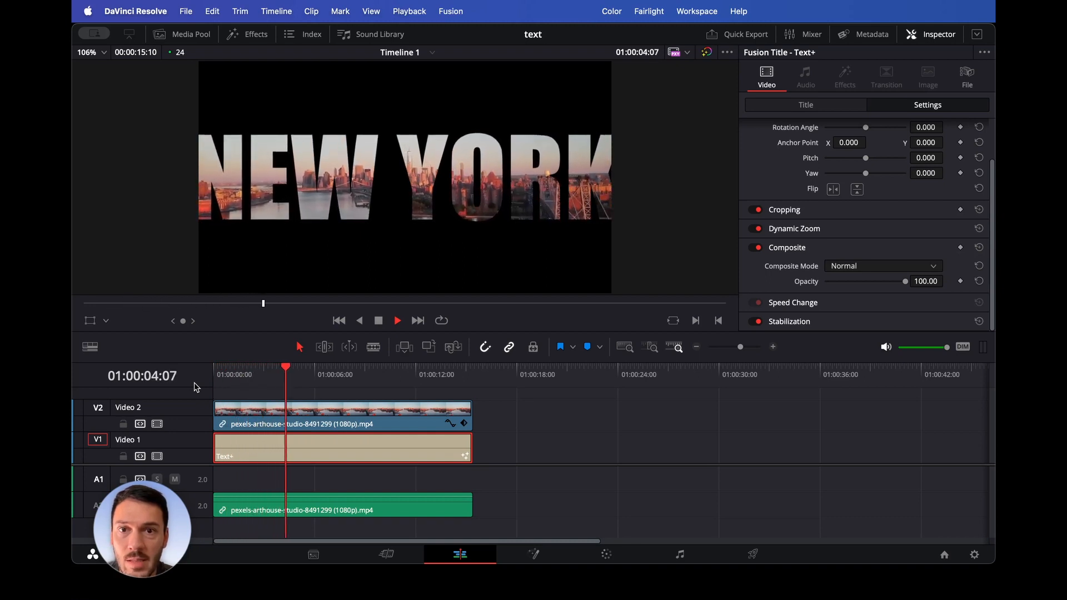
pyautogui.moveTo(294, 385); pyautogui.dragTo(201, 380)
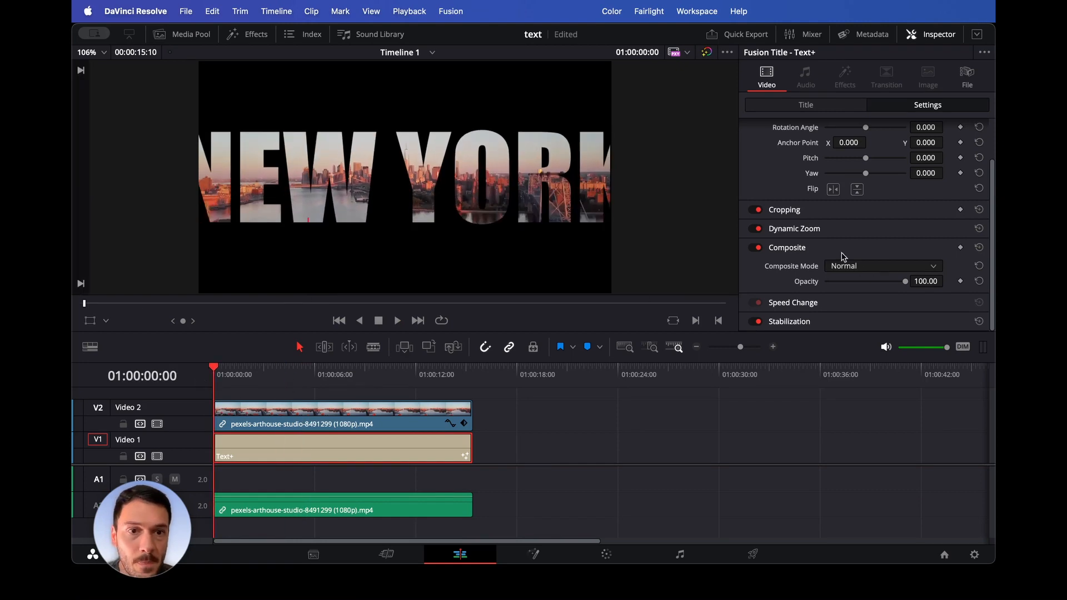
# - Show the Dynamic Zoom overlay, swap the zoom direction and shrink the start frame to a small box at the text's centre
pyautogui.click(834, 230)
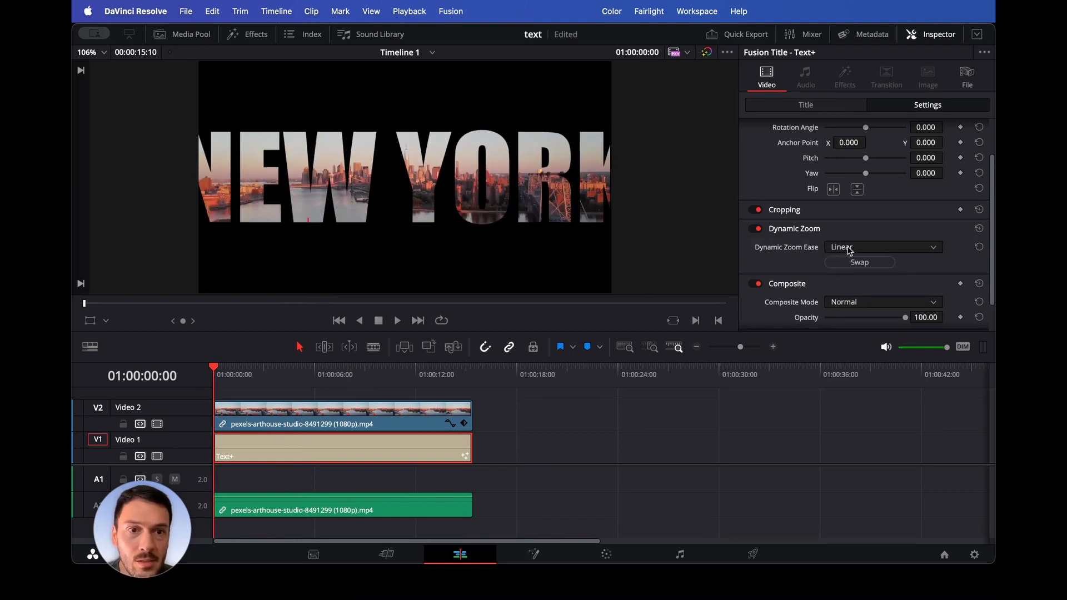
pyautogui.click(106, 321)
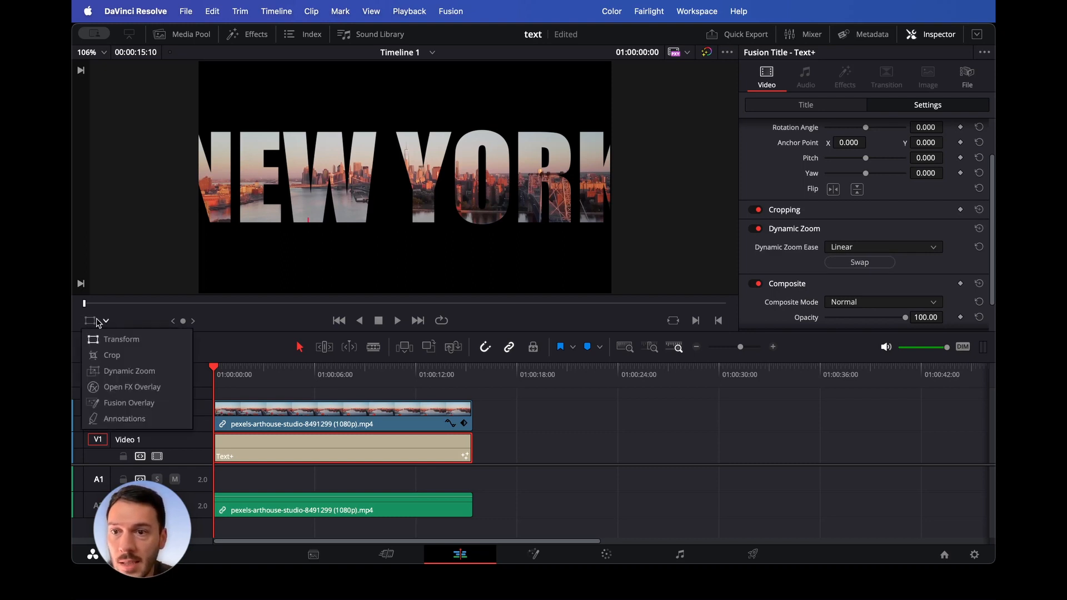
pyautogui.click(123, 373)
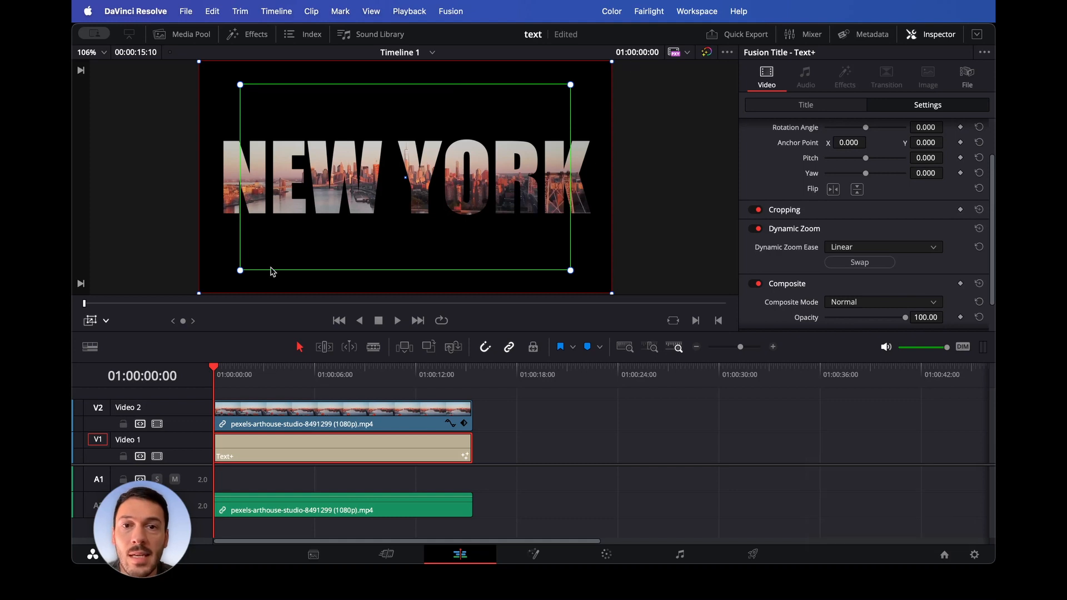
pyautogui.click(866, 264)
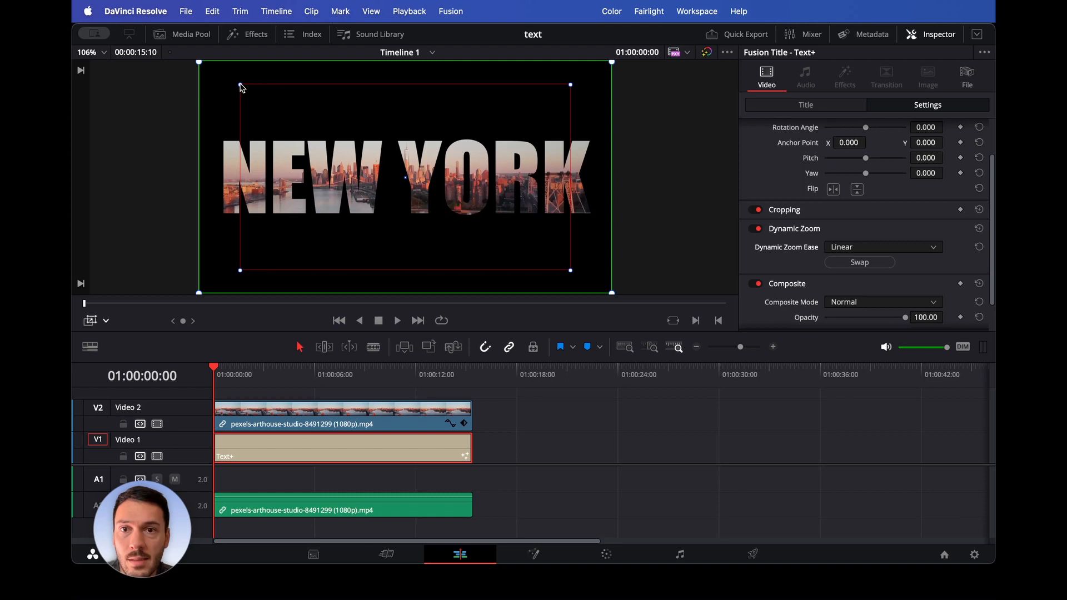
pyautogui.moveTo(240, 86); pyautogui.dragTo(396, 176)
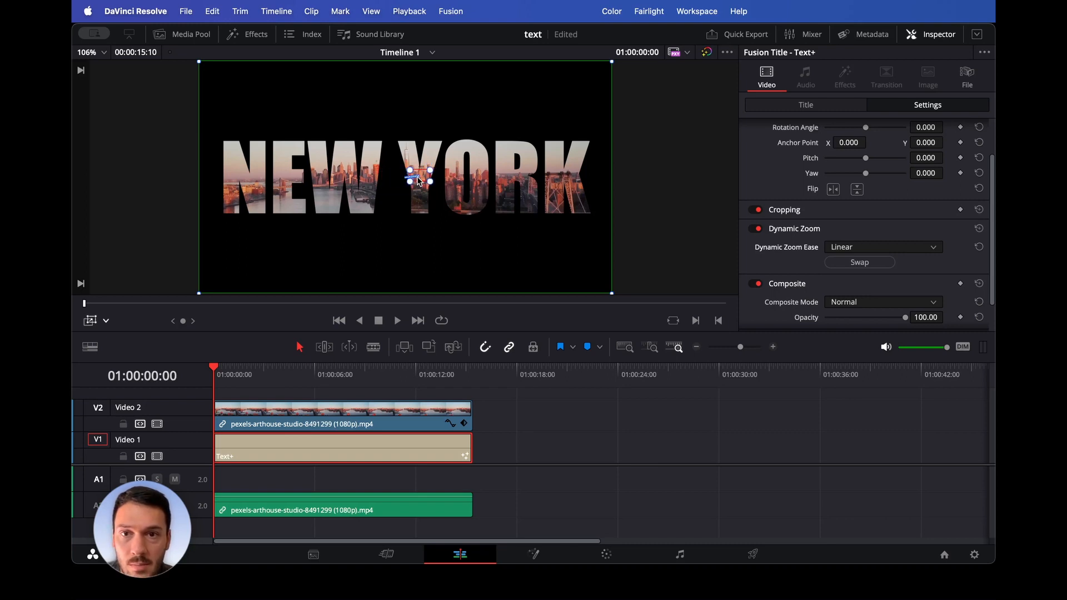
# - Select the Text+ title and play back the zoom animation
pyautogui.click(231, 425)
pyautogui.click(247, 450)
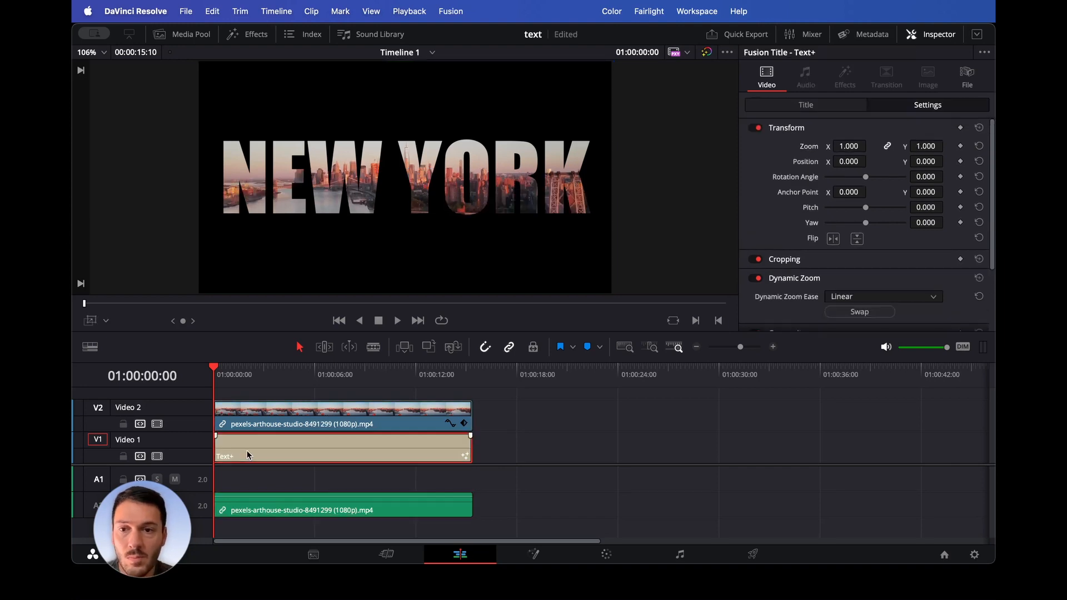
pyautogui.press('space')
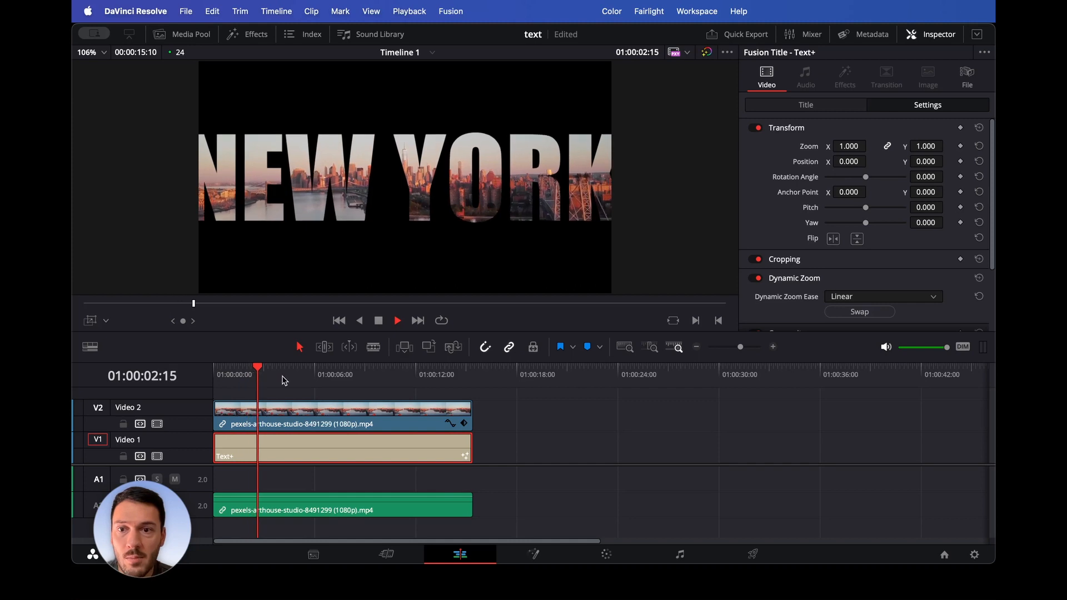
# - Trim the end of the Text+ title to the playhead at 01:00:06:03
pyautogui.moveTo(284, 381); pyautogui.dragTo(317, 445)
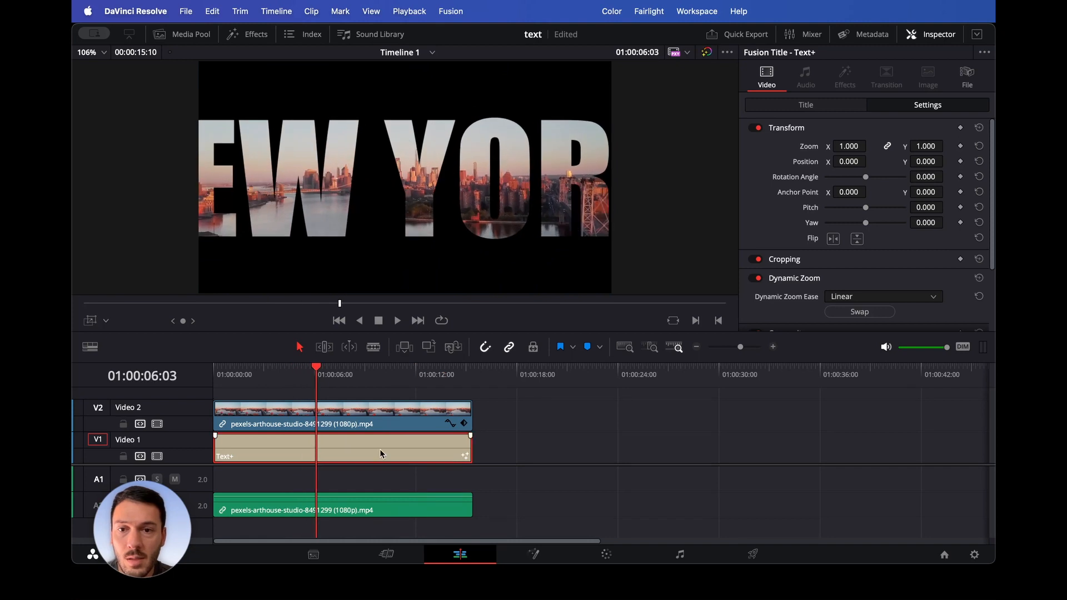
pyautogui.moveTo(469, 448); pyautogui.dragTo(314, 454)
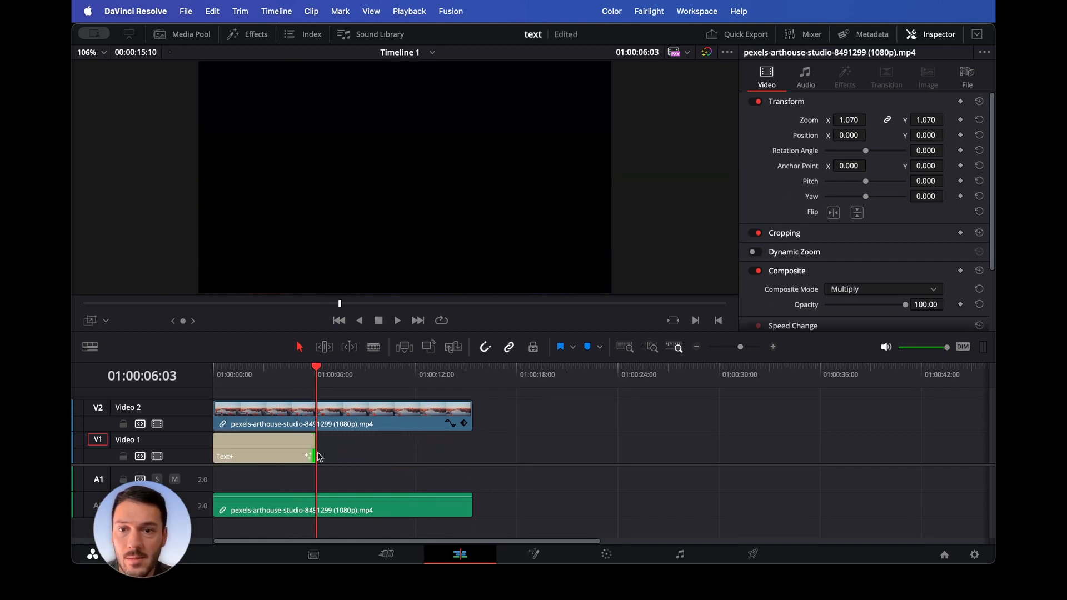
# - Play the edit from the start and park the playhead at the title's end
pyautogui.moveTo(296, 378); pyautogui.dragTo(210, 376)
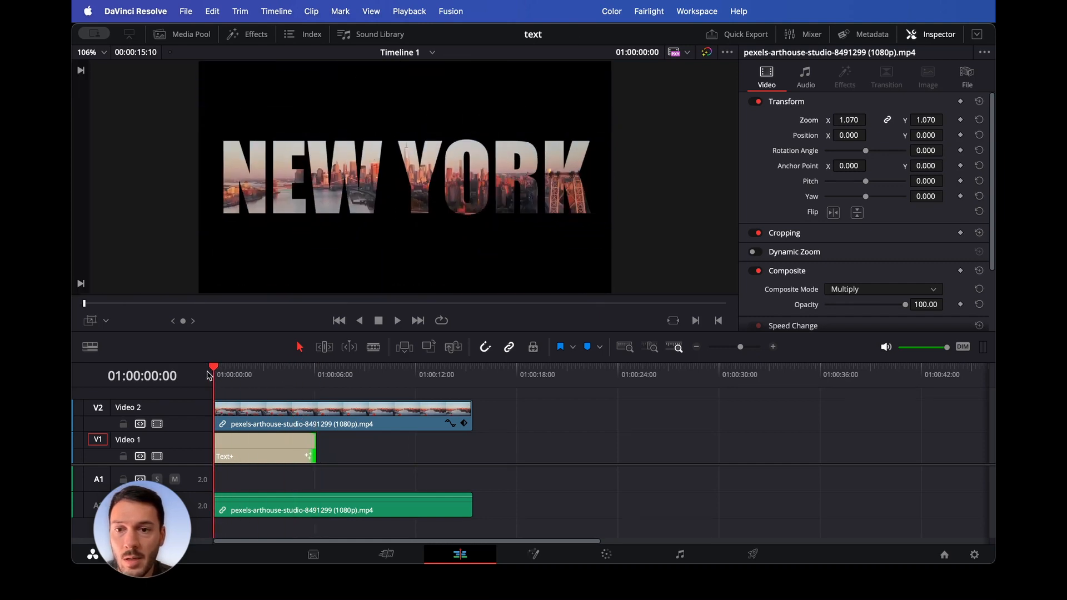
pyautogui.press('space')
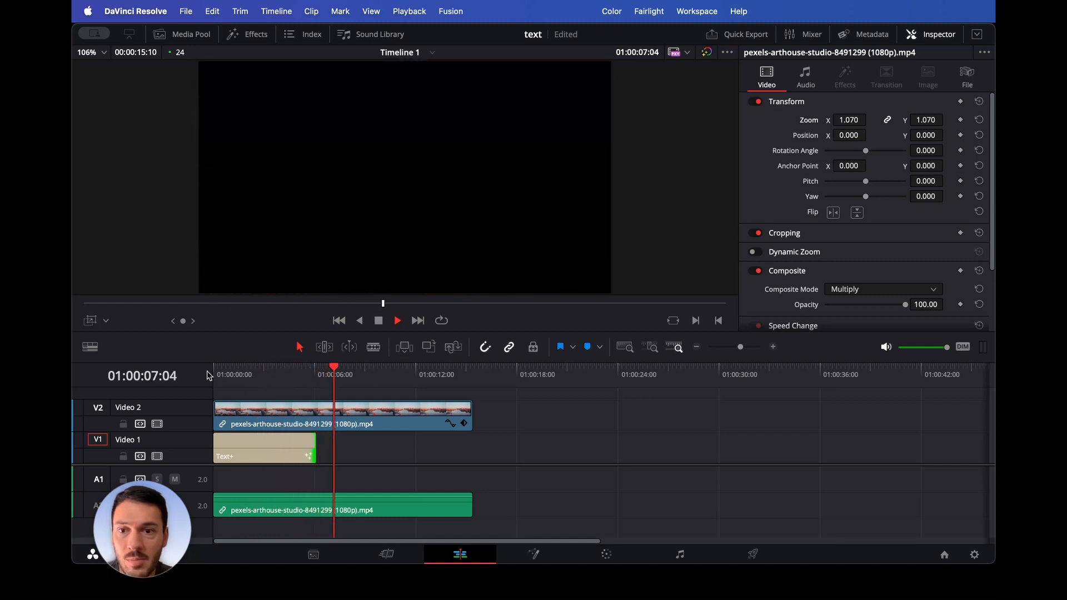
pyautogui.moveTo(316, 380)
pyautogui.mouseDown()
pyautogui.moveTo(292, 380)
pyautogui.moveTo(315, 381)
pyautogui.mouseUp()
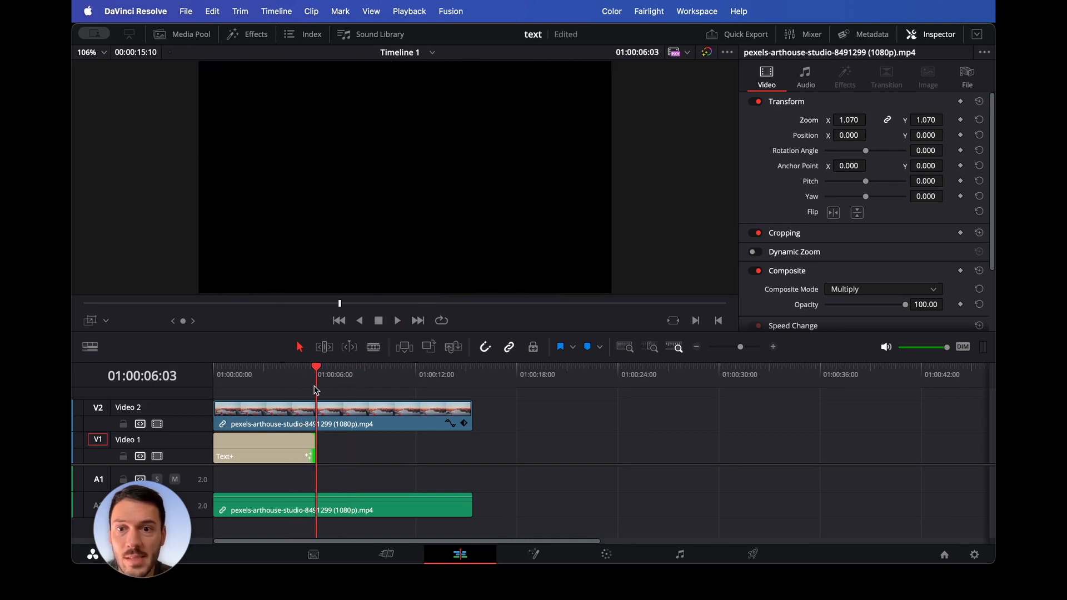
# - Split the city video clip on Video 2 at the playhead with the Blade tool
pyautogui.click(333, 421)
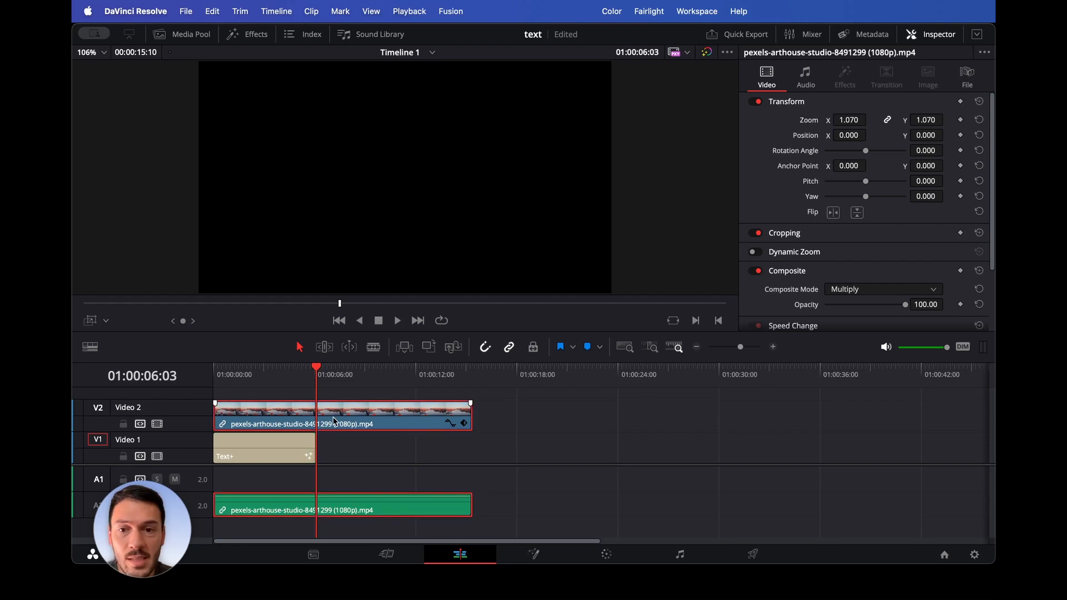
pyautogui.scroll(-2, 826, 290)
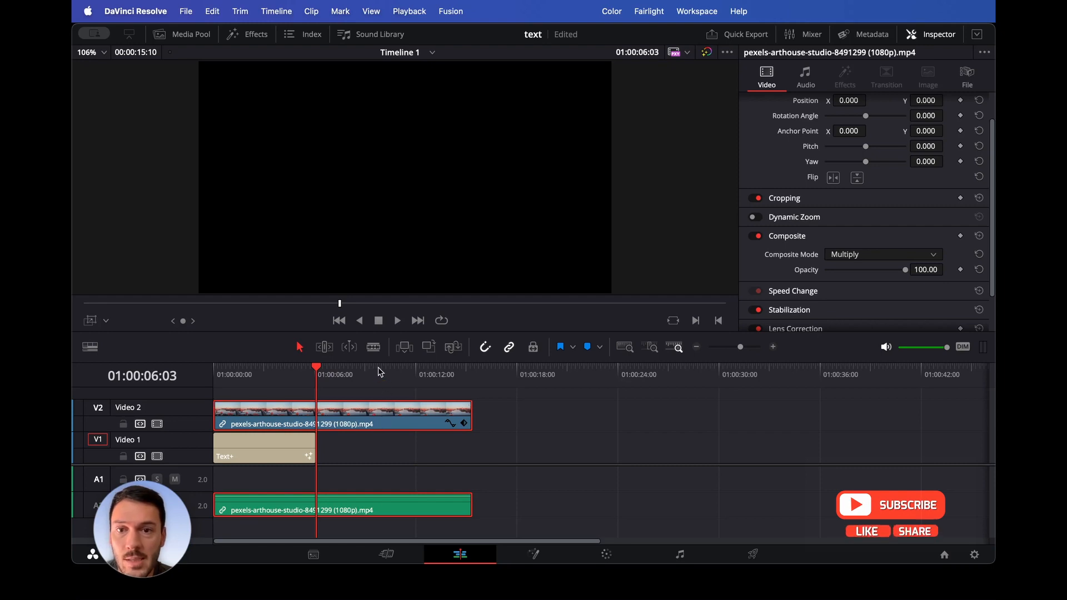
pyautogui.click(373, 348)
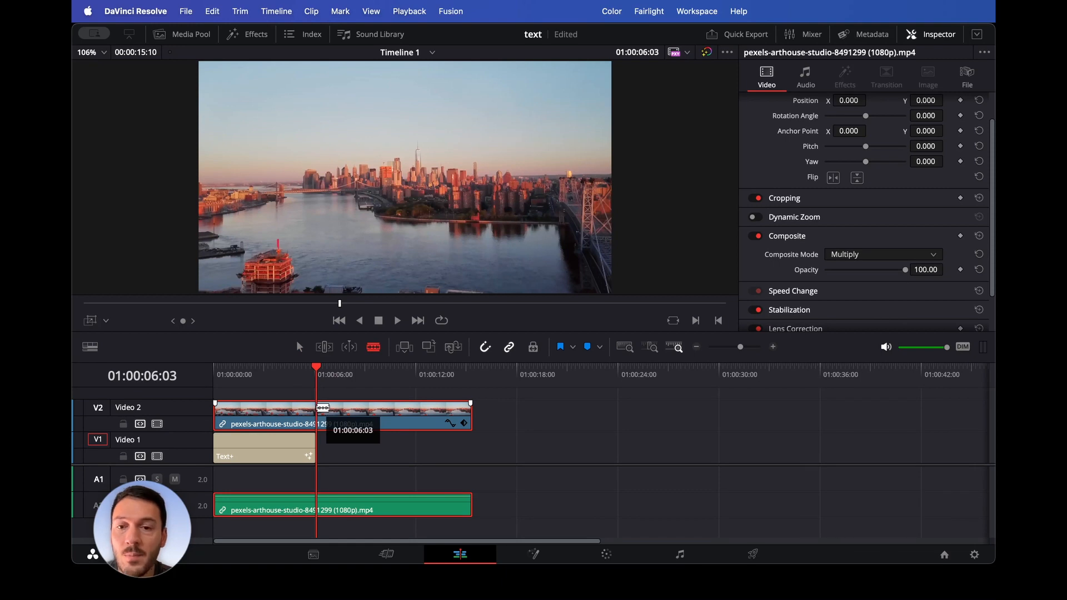
pyautogui.click(323, 408)
pyautogui.press('a')
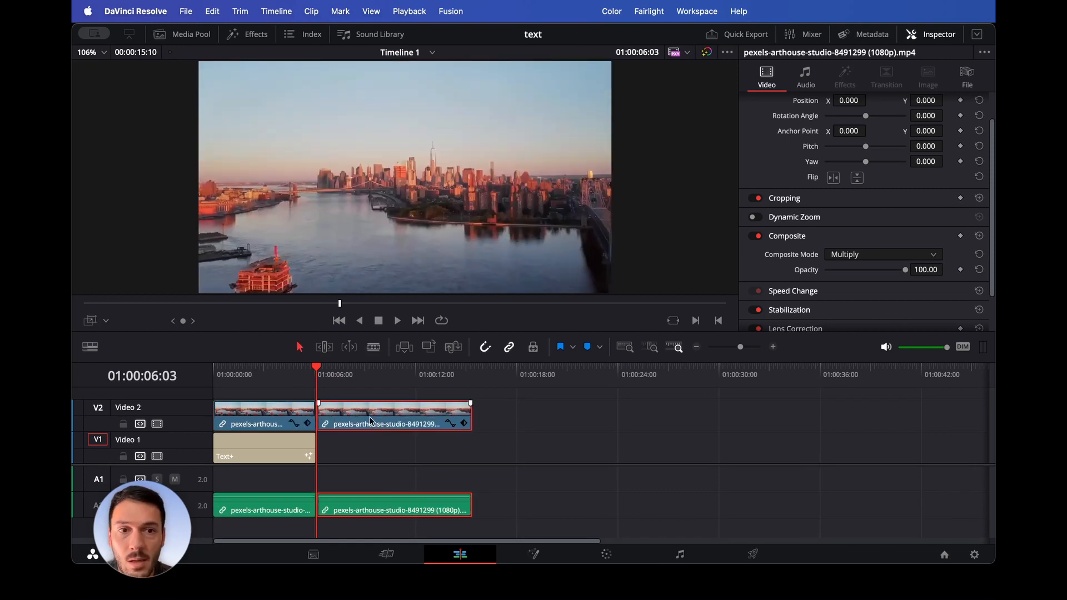
# - Set the second video segment's composite mode to Normal and return the playhead to the start
pyautogui.click(879, 255)
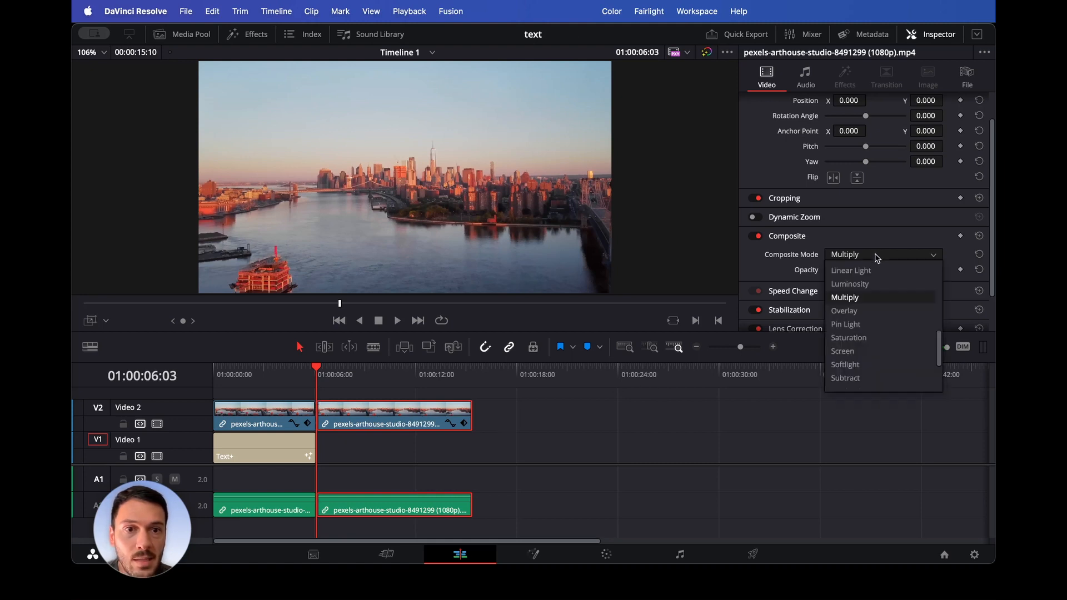
pyautogui.scroll(5, 875, 283)
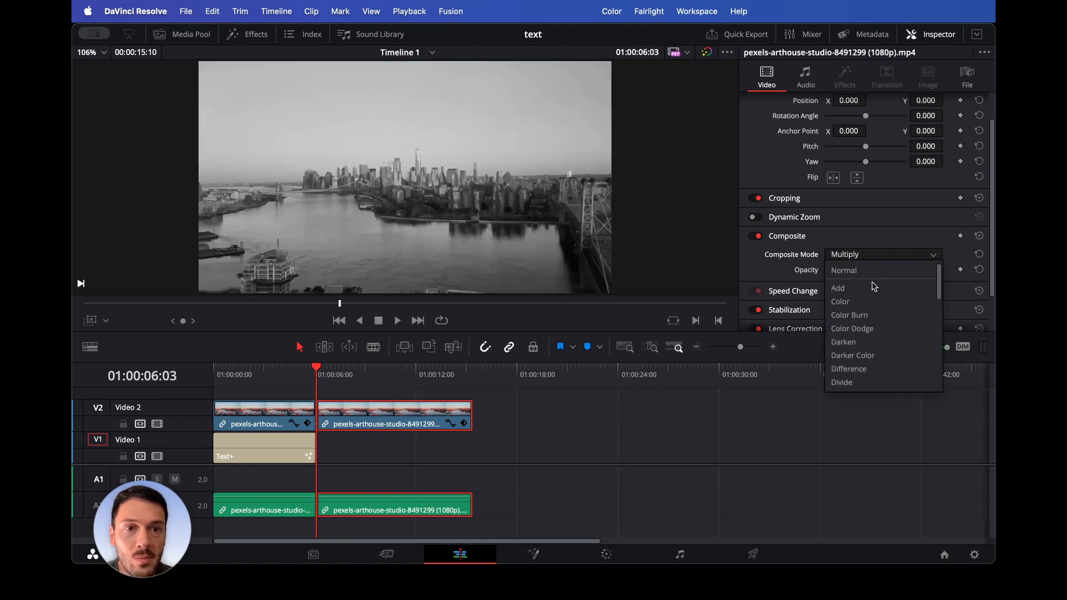
pyautogui.click(872, 271)
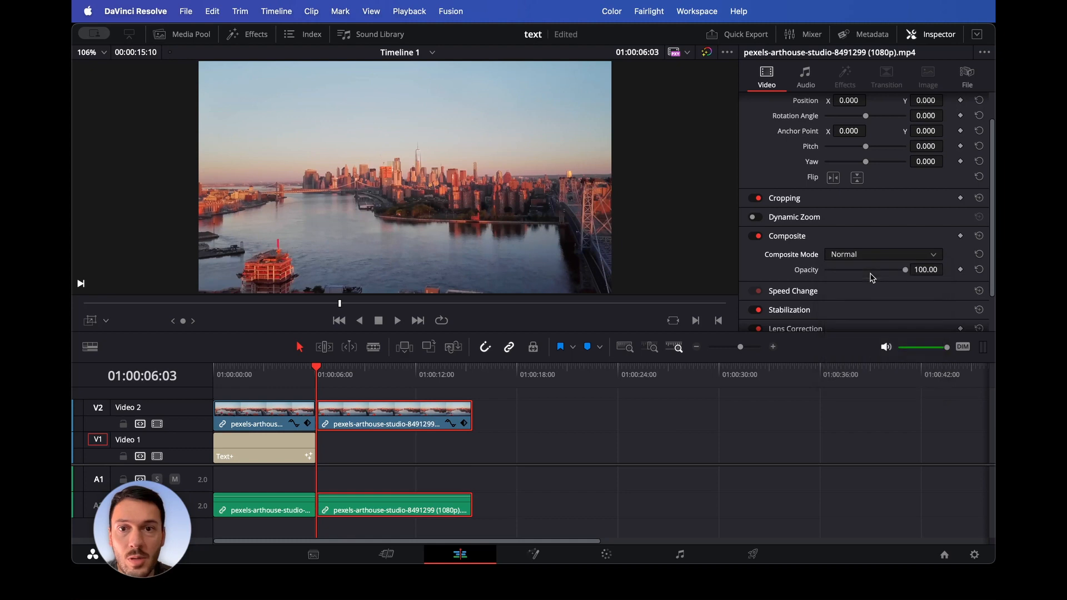
pyautogui.moveTo(322, 387); pyautogui.dragTo(210, 379)
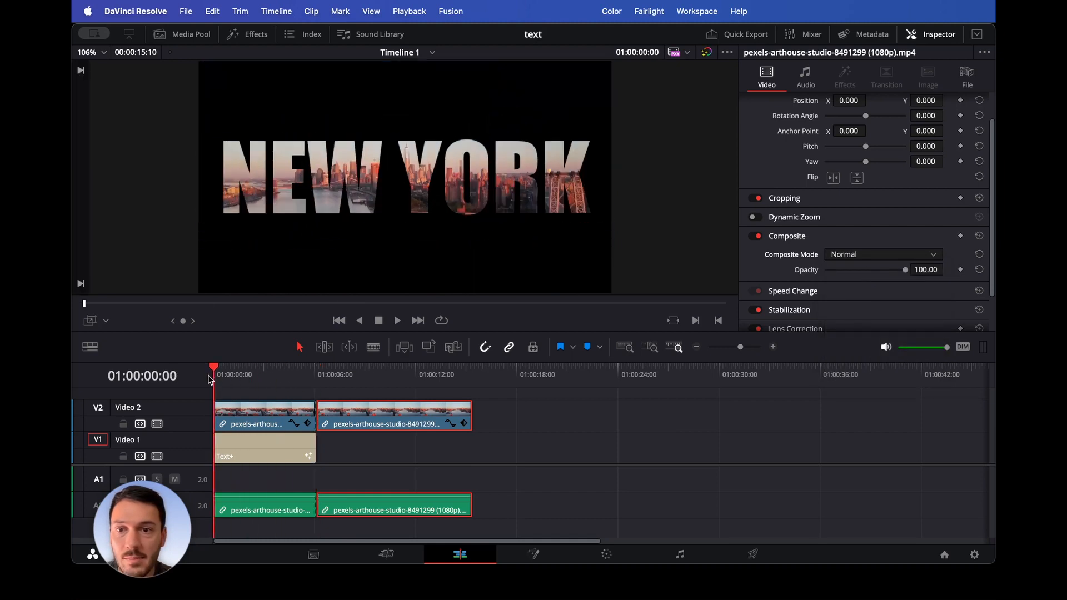
# - Play the edit from the start and return the playhead to the beginning
pyautogui.press('space')
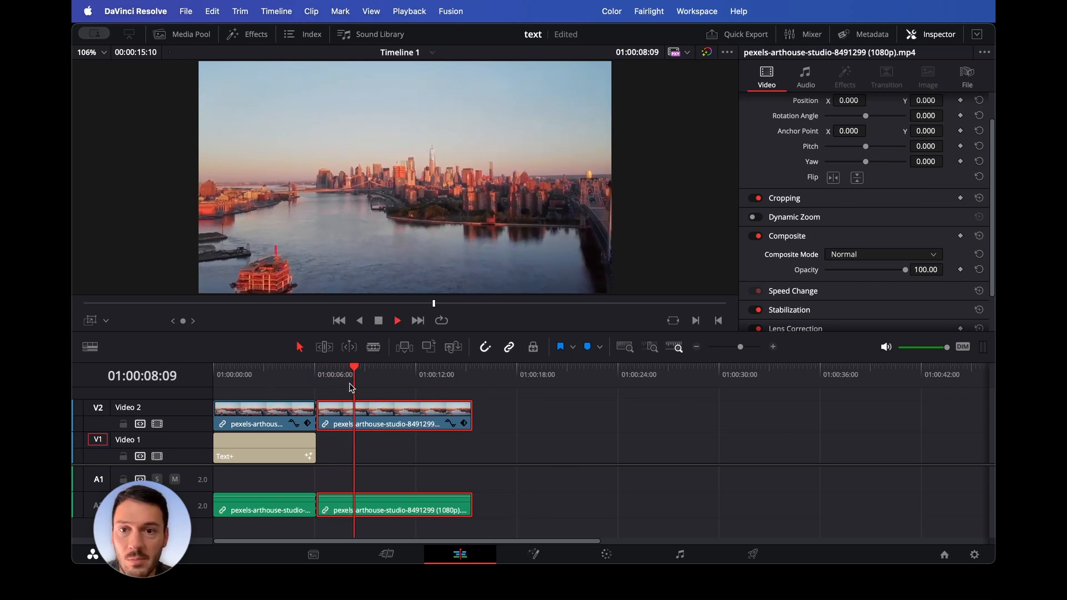
pyautogui.moveTo(350, 388); pyautogui.dragTo(212, 380)
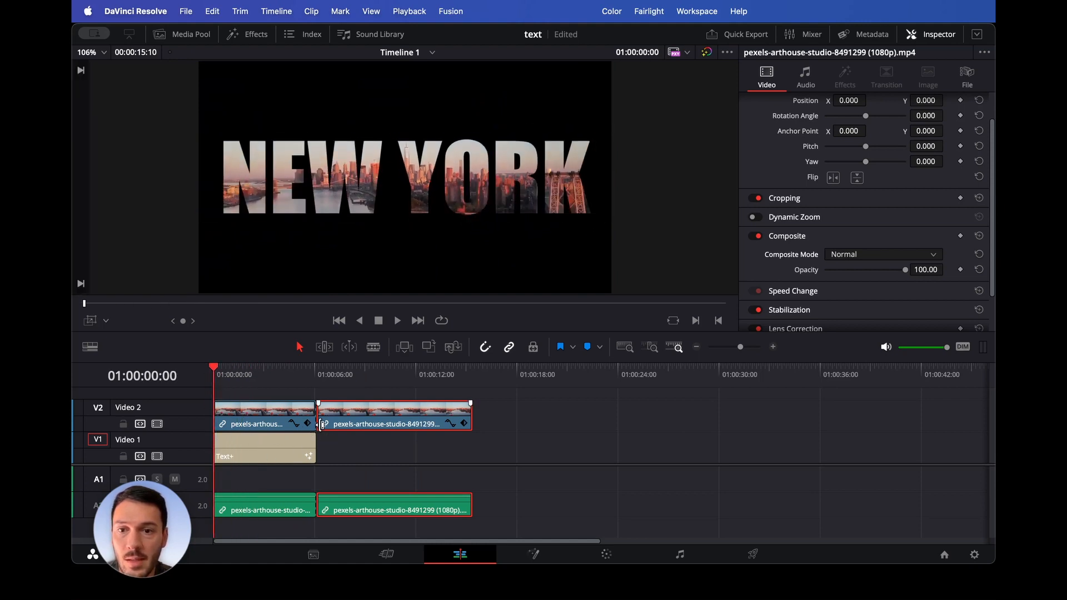
# - Move the cut between the two video segments, along with the title's end, earlier to about 01:00:04 and replay from the start
pyautogui.moveTo(319, 424); pyautogui.dragTo(282, 447)
pyautogui.moveTo(248, 379); pyautogui.dragTo(206, 379)
pyautogui.press('space')
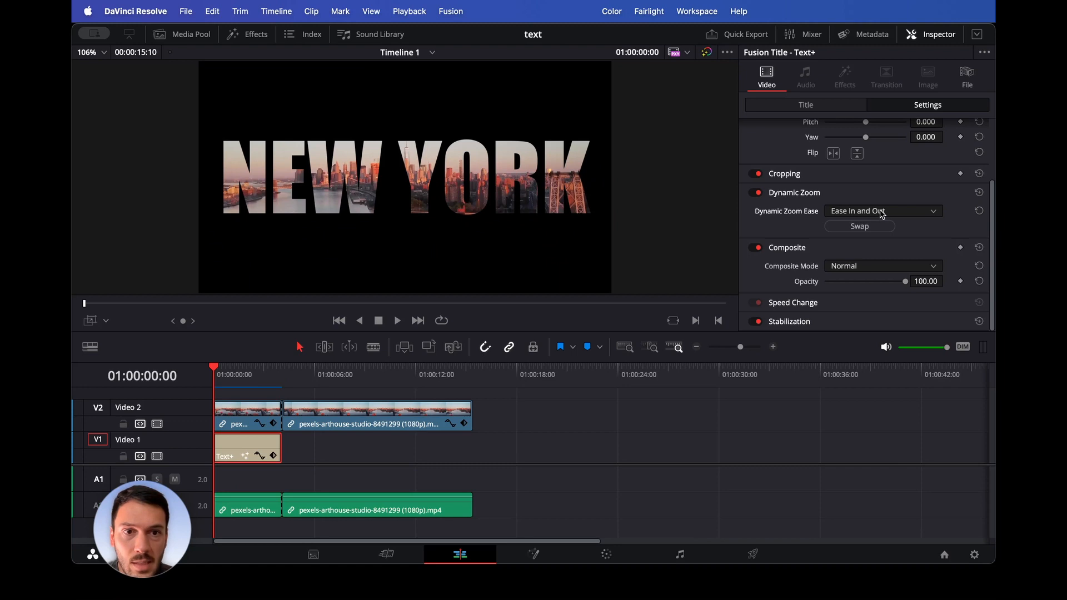
# - Set the title's Dynamic Zoom Ease to Ease In and Out and return the playhead to the start
pyautogui.click(870, 214)
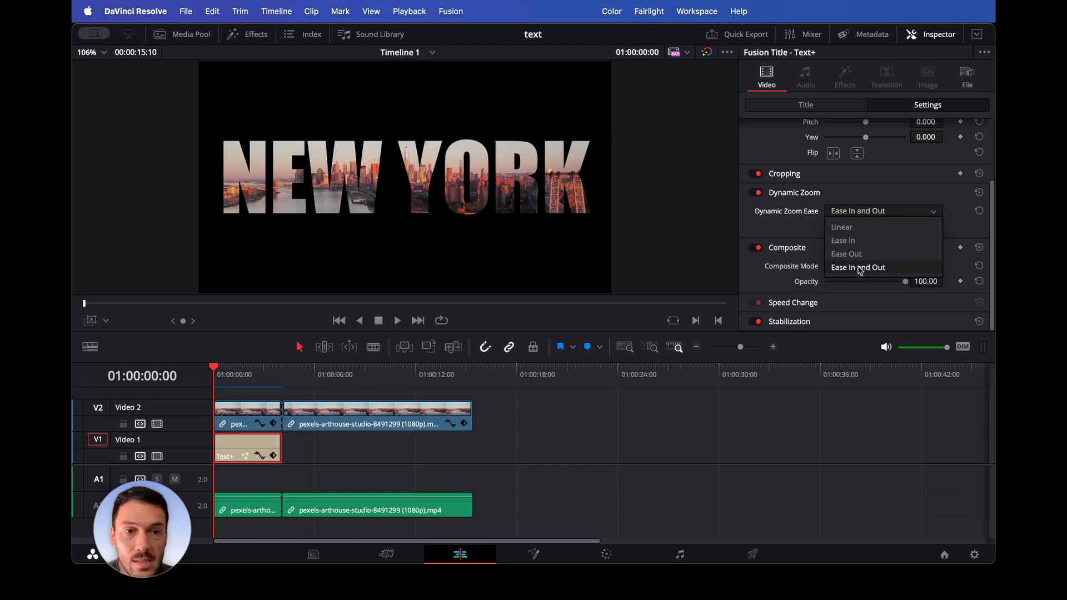
pyautogui.click(860, 269)
pyautogui.click(248, 375)
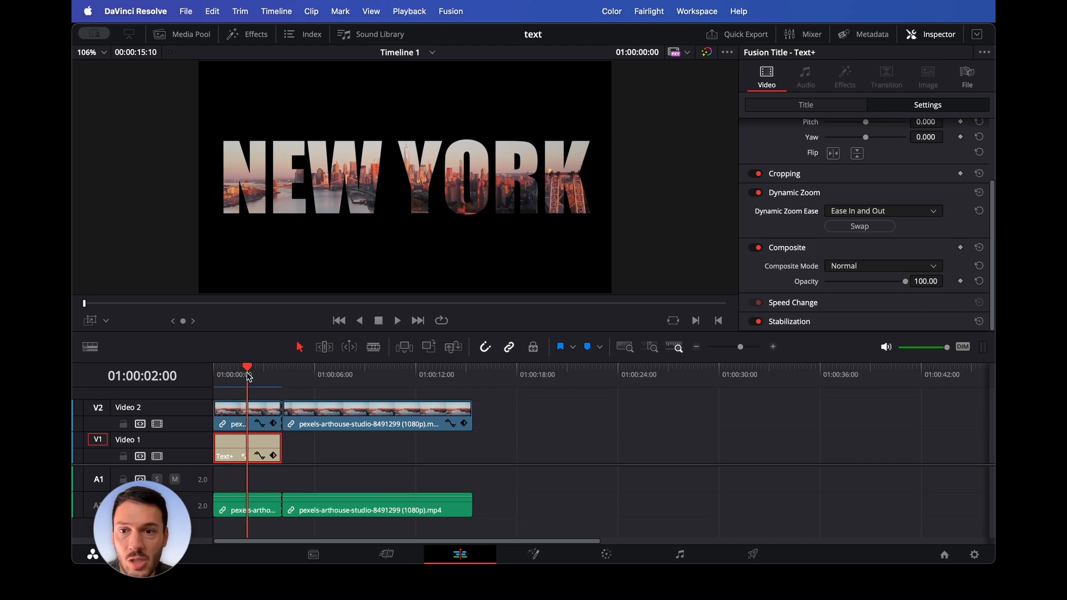
pyautogui.moveTo(248, 376); pyautogui.dragTo(179, 376)
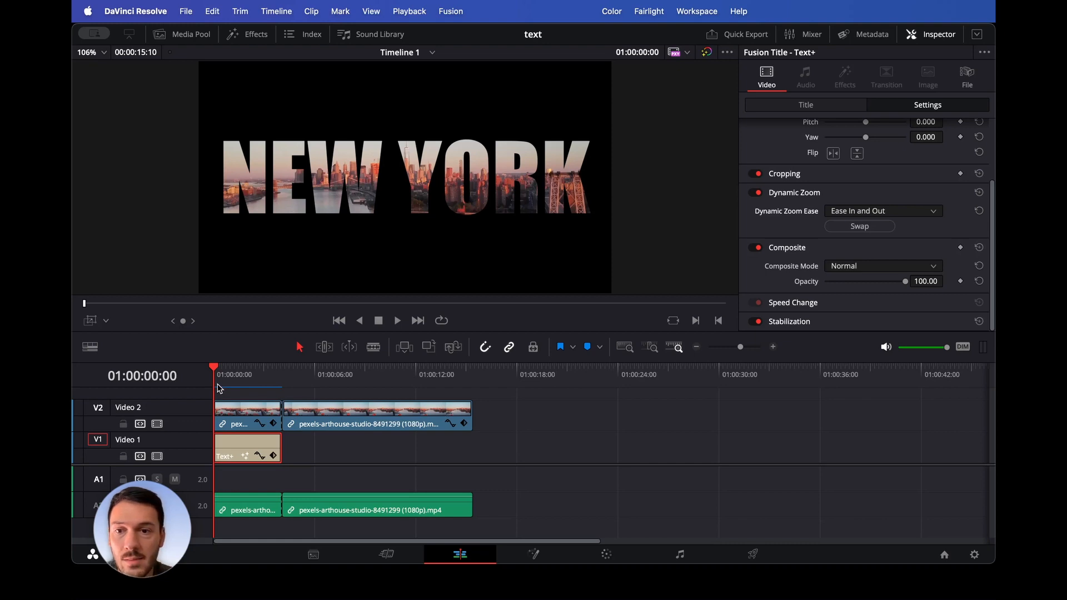
# - Play the zoom transition from the start to review it, then return the playhead to the beginning
pyautogui.press('space')
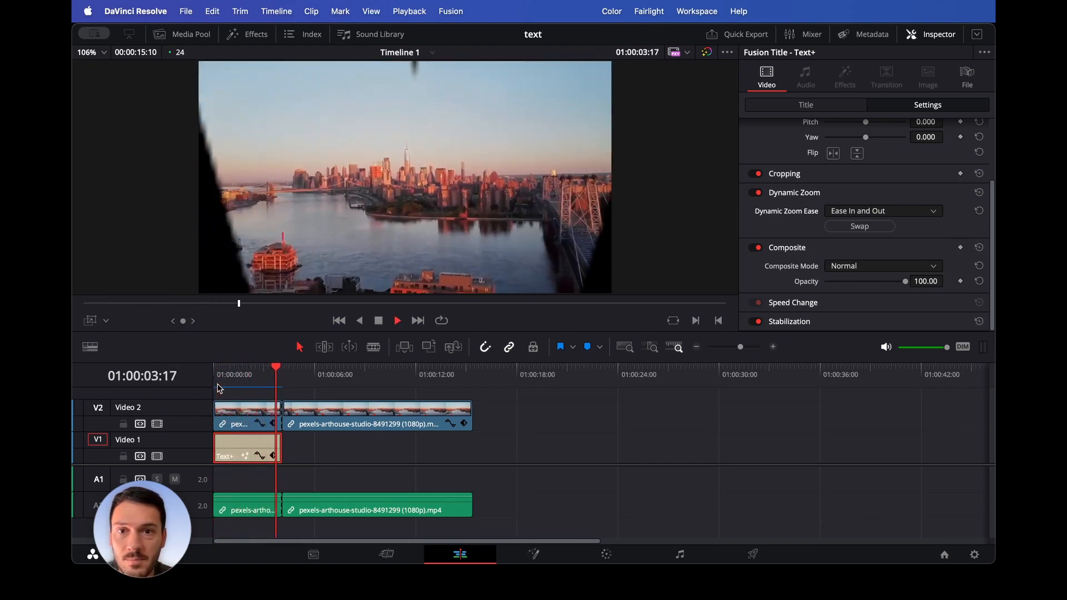
pyautogui.press('space')
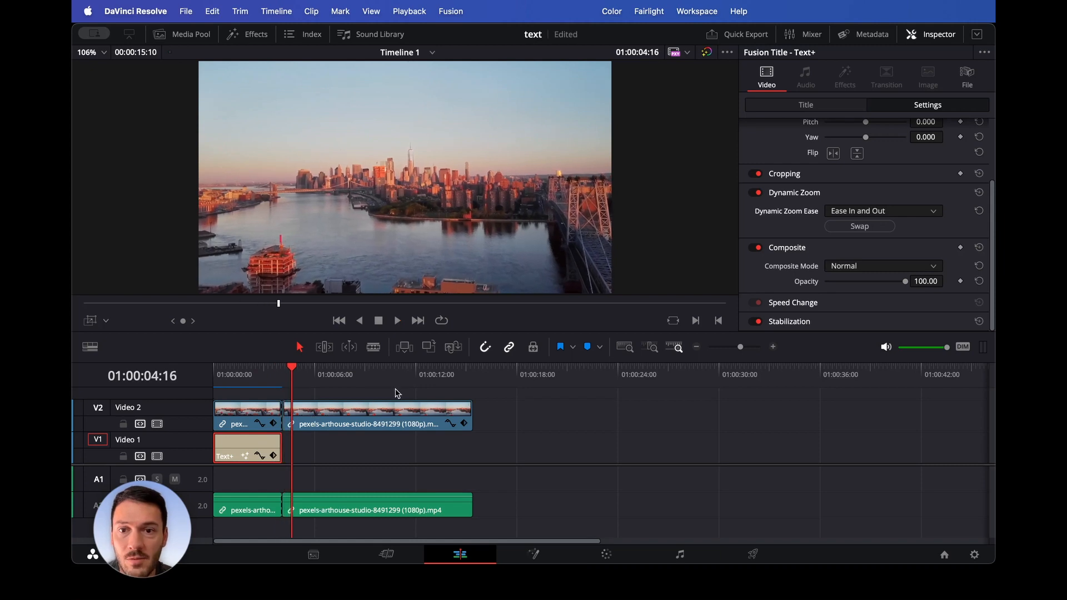
pyautogui.moveTo(304, 376); pyautogui.dragTo(193, 378)
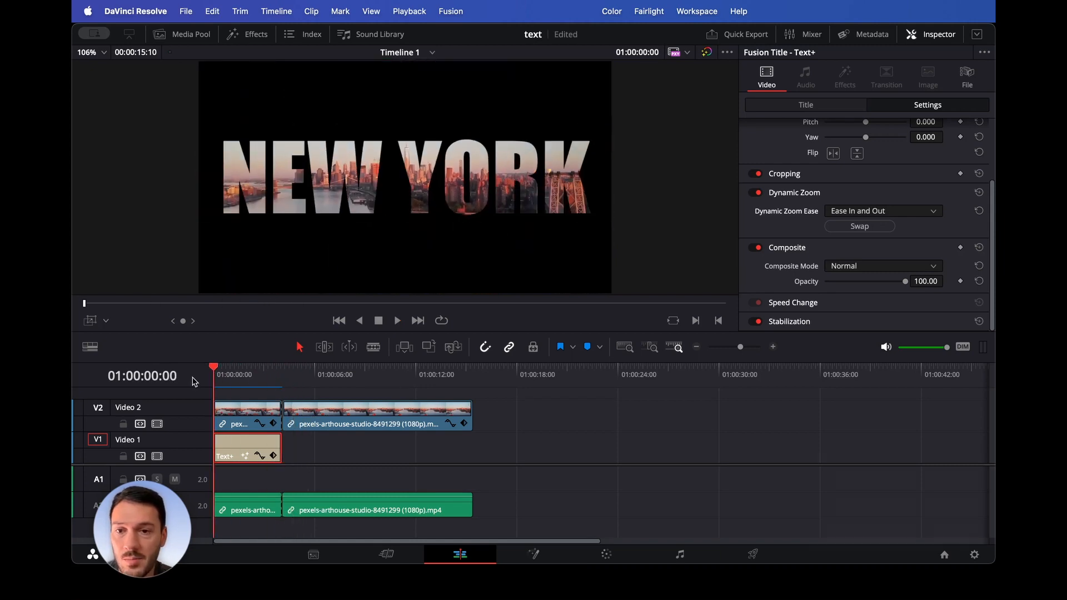